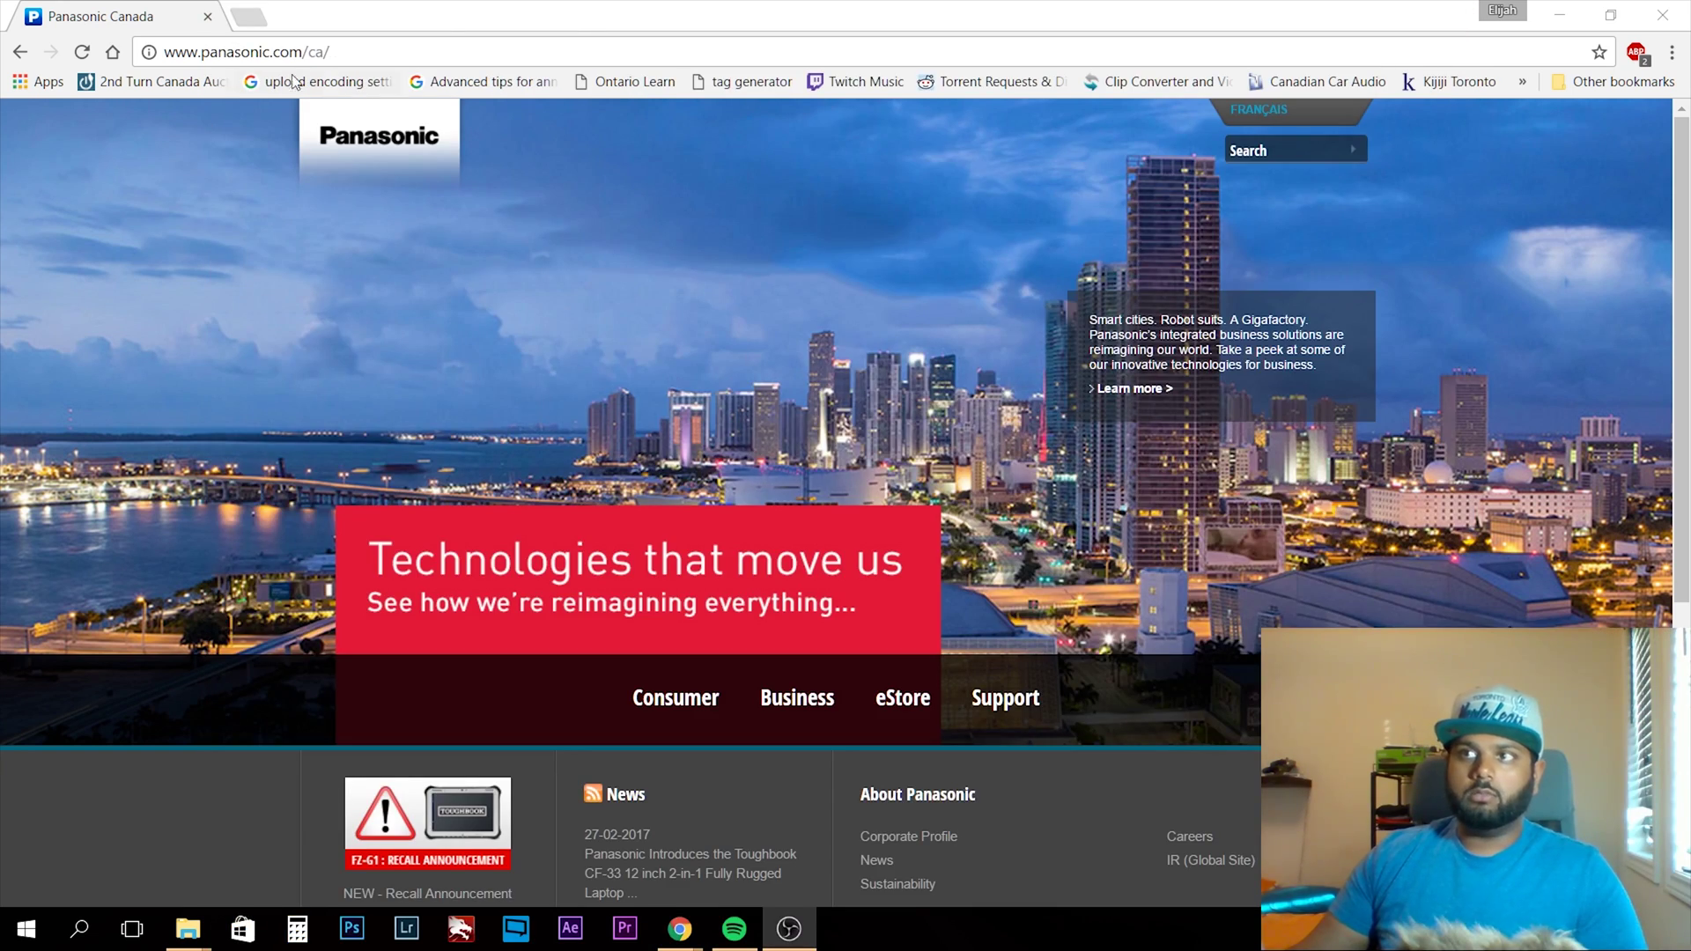
# Go from the footer Support link to the Consumer Products firmware and software updates page.
pyautogui.scroll(-2, 865, 458)
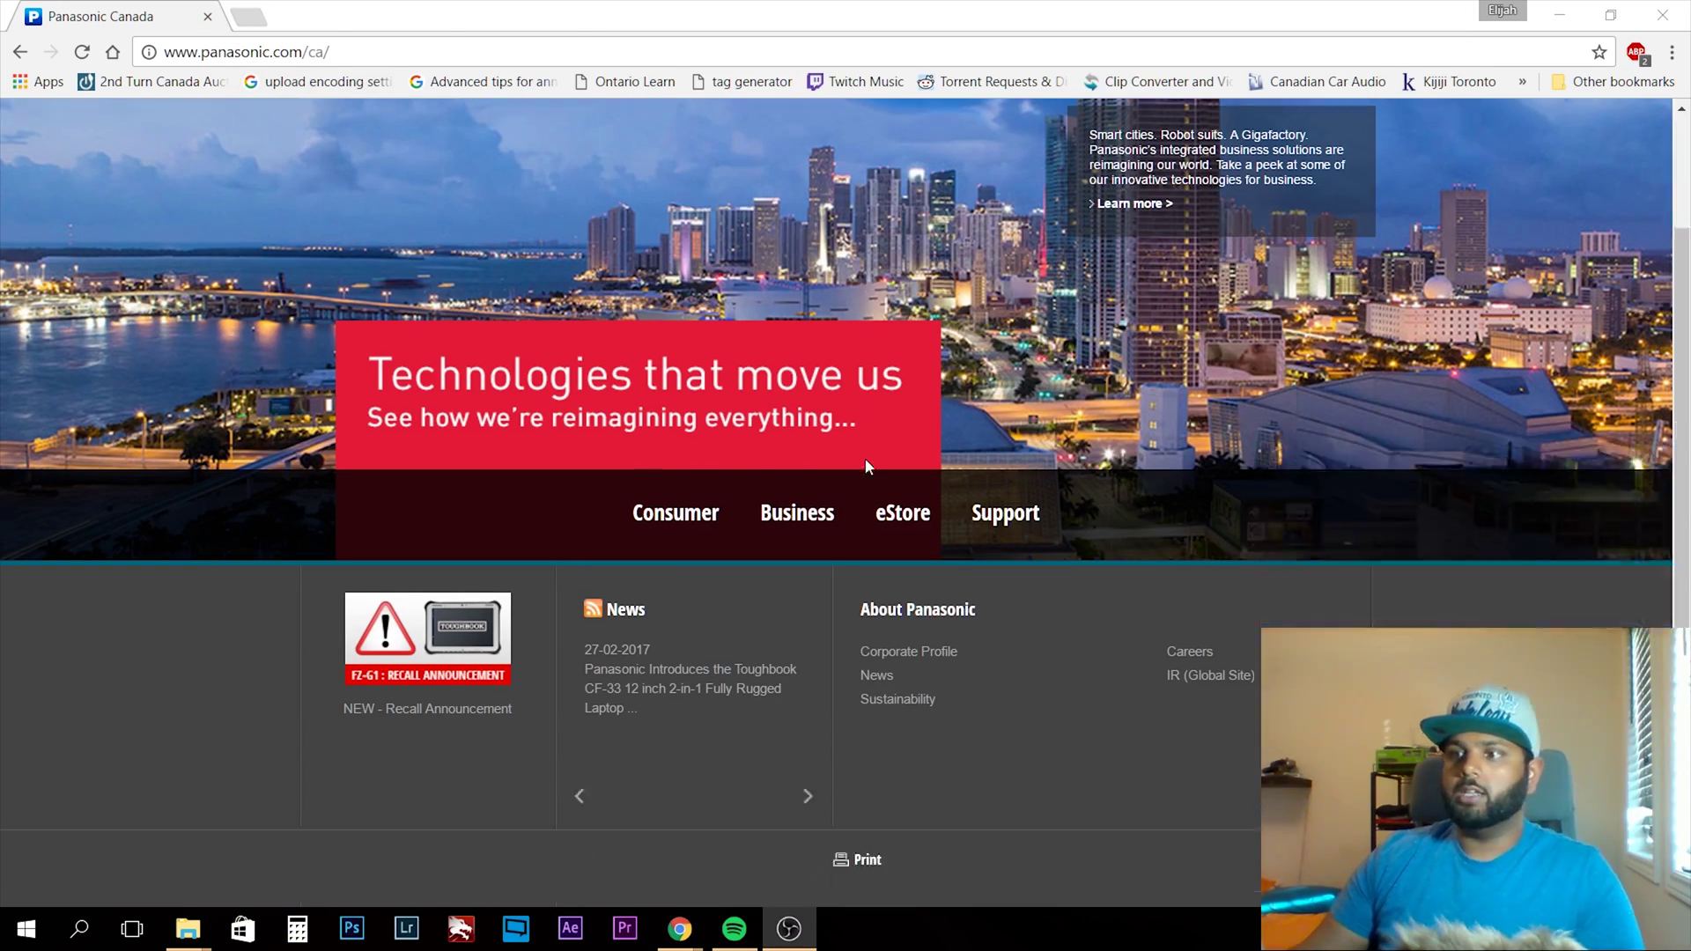
pyautogui.scroll(-3, 828, 491)
pyautogui.click(1007, 227)
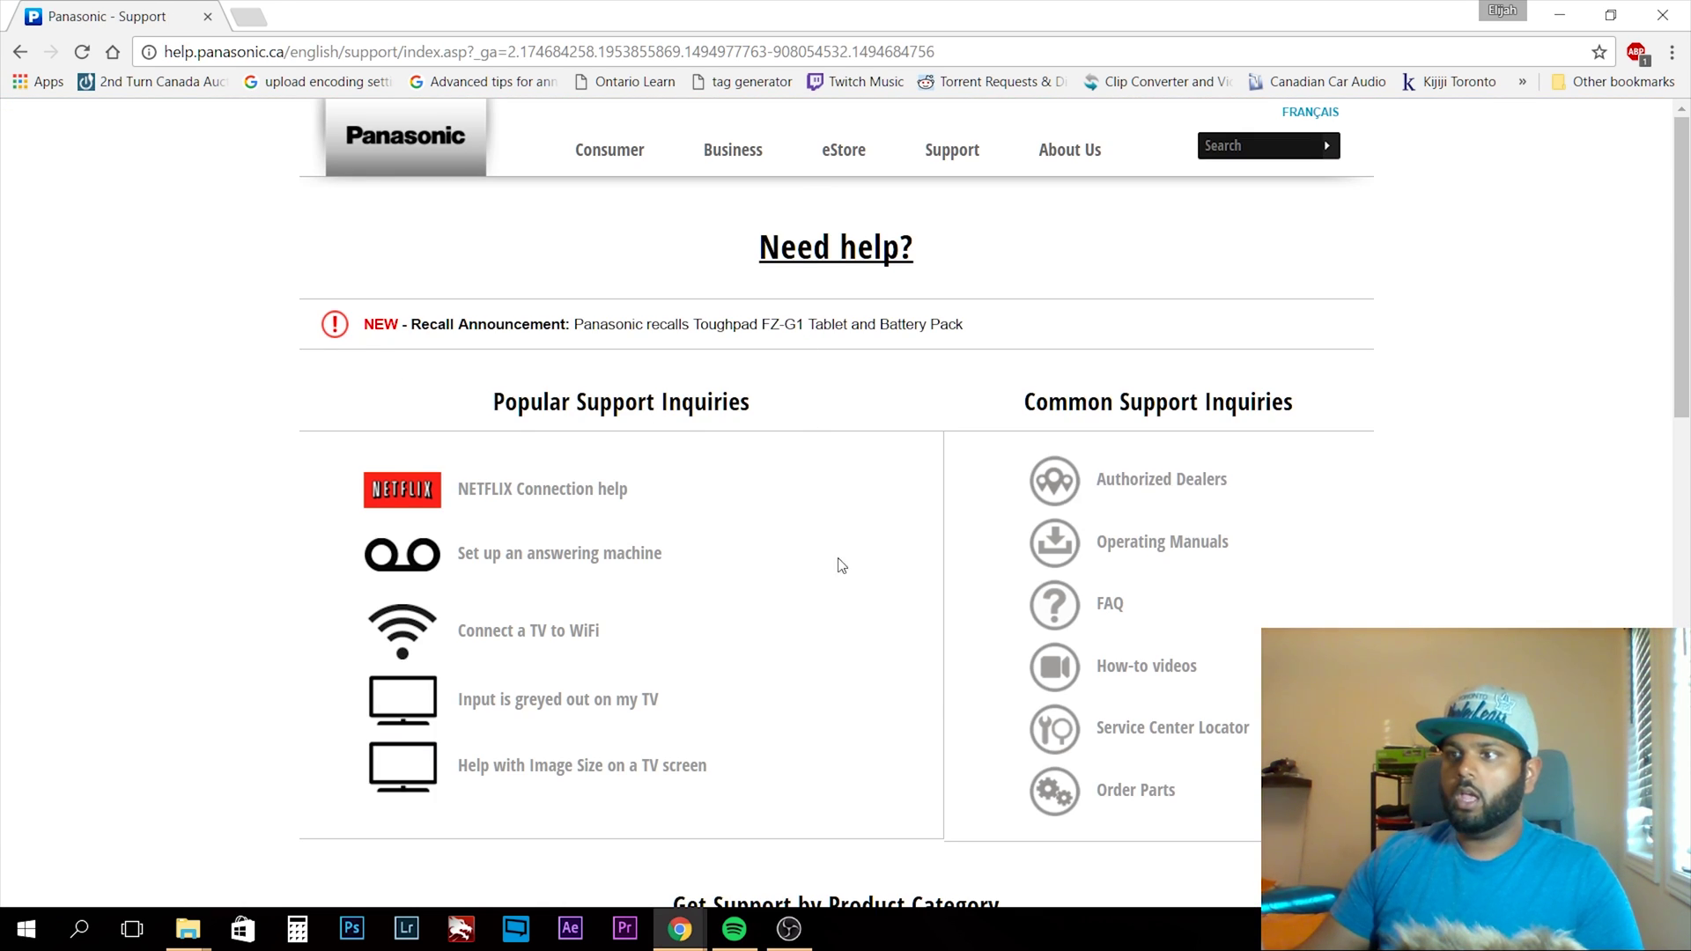
pyautogui.scroll(-7, 837, 566)
pyautogui.scroll(-1, 850, 289)
pyautogui.scroll(-5, 850, 289)
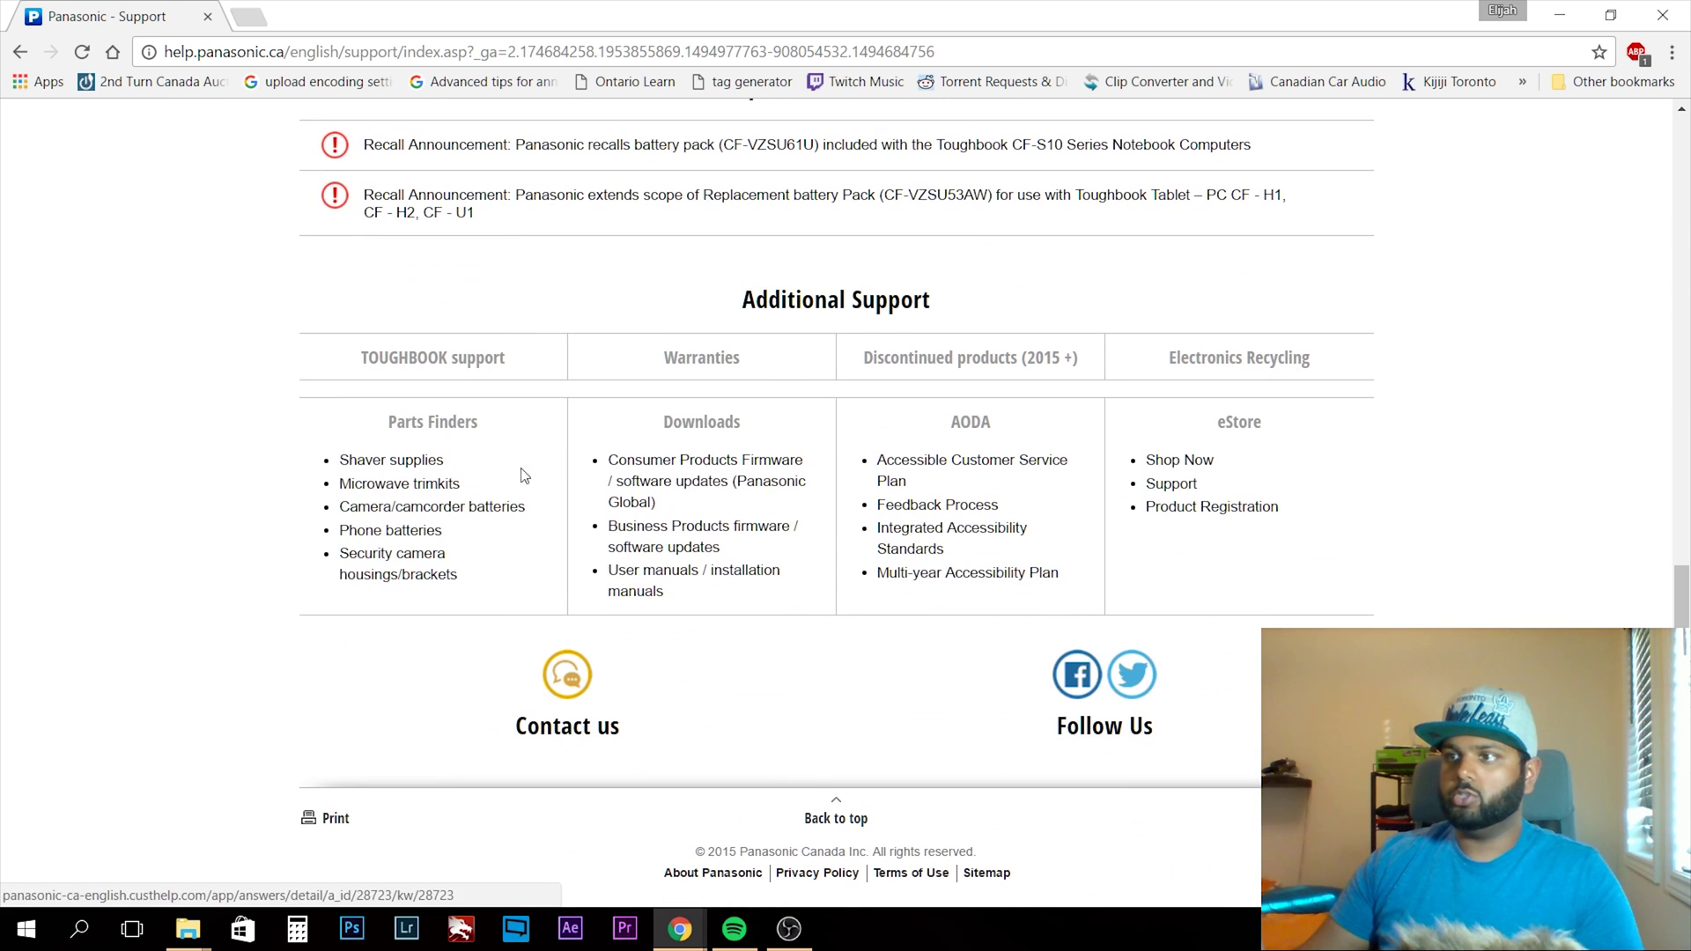
pyautogui.click(704, 473)
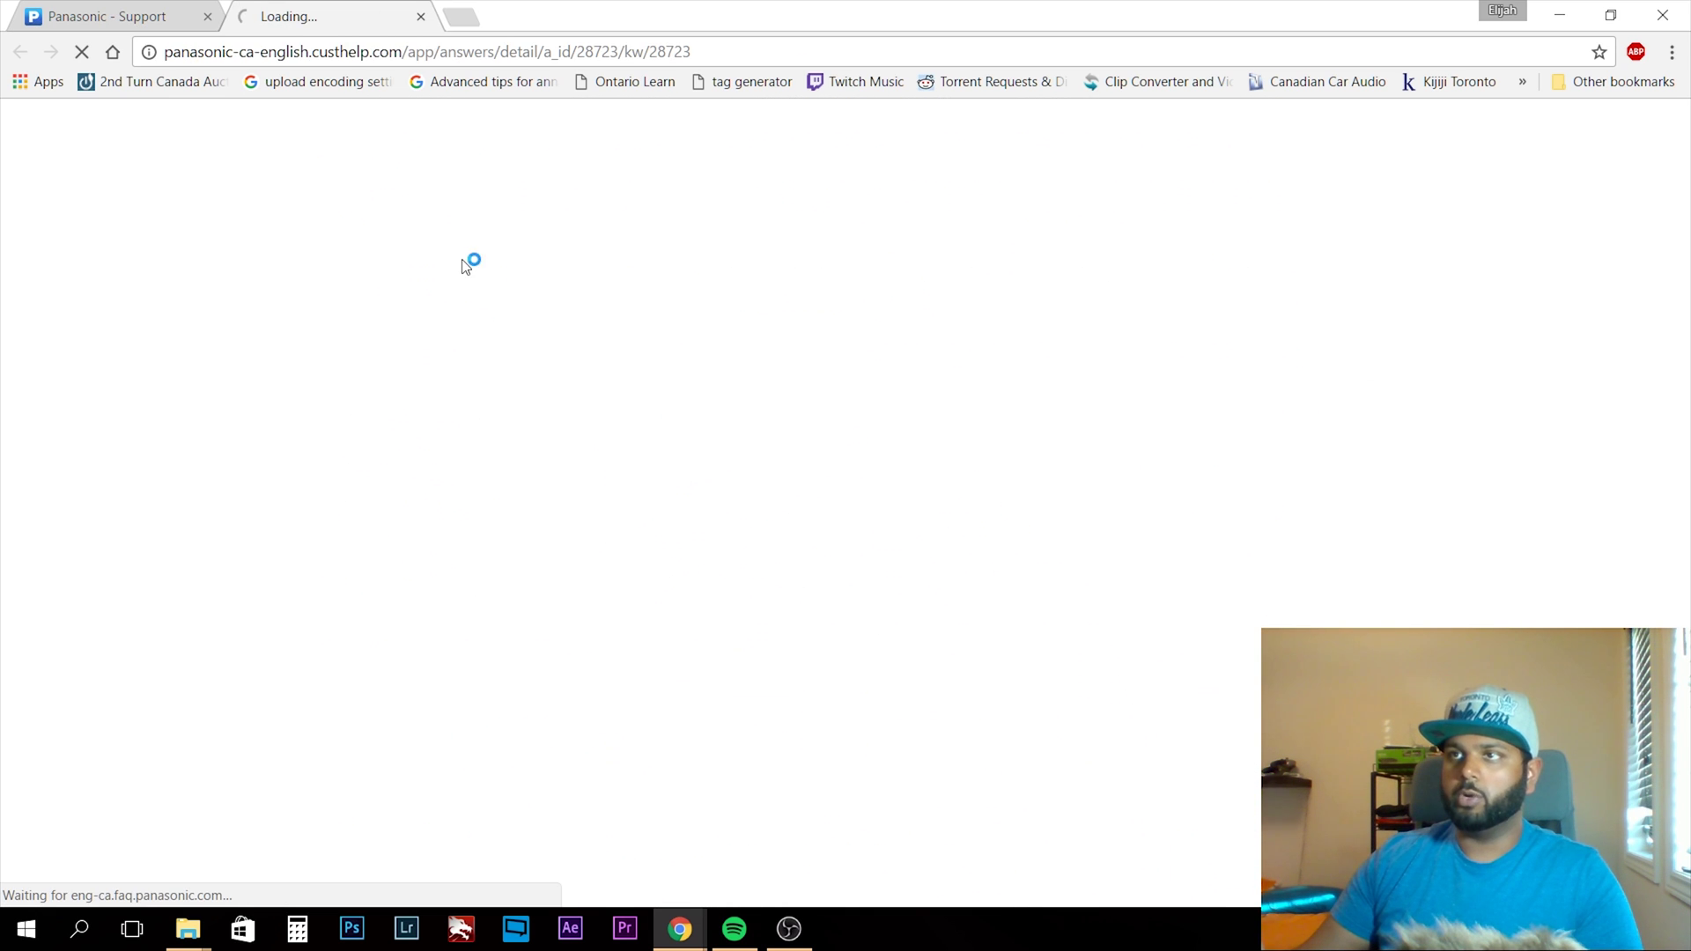
# Open the LUMIX digital camera download page from its tile.
pyautogui.scroll(-4, 526, 447)
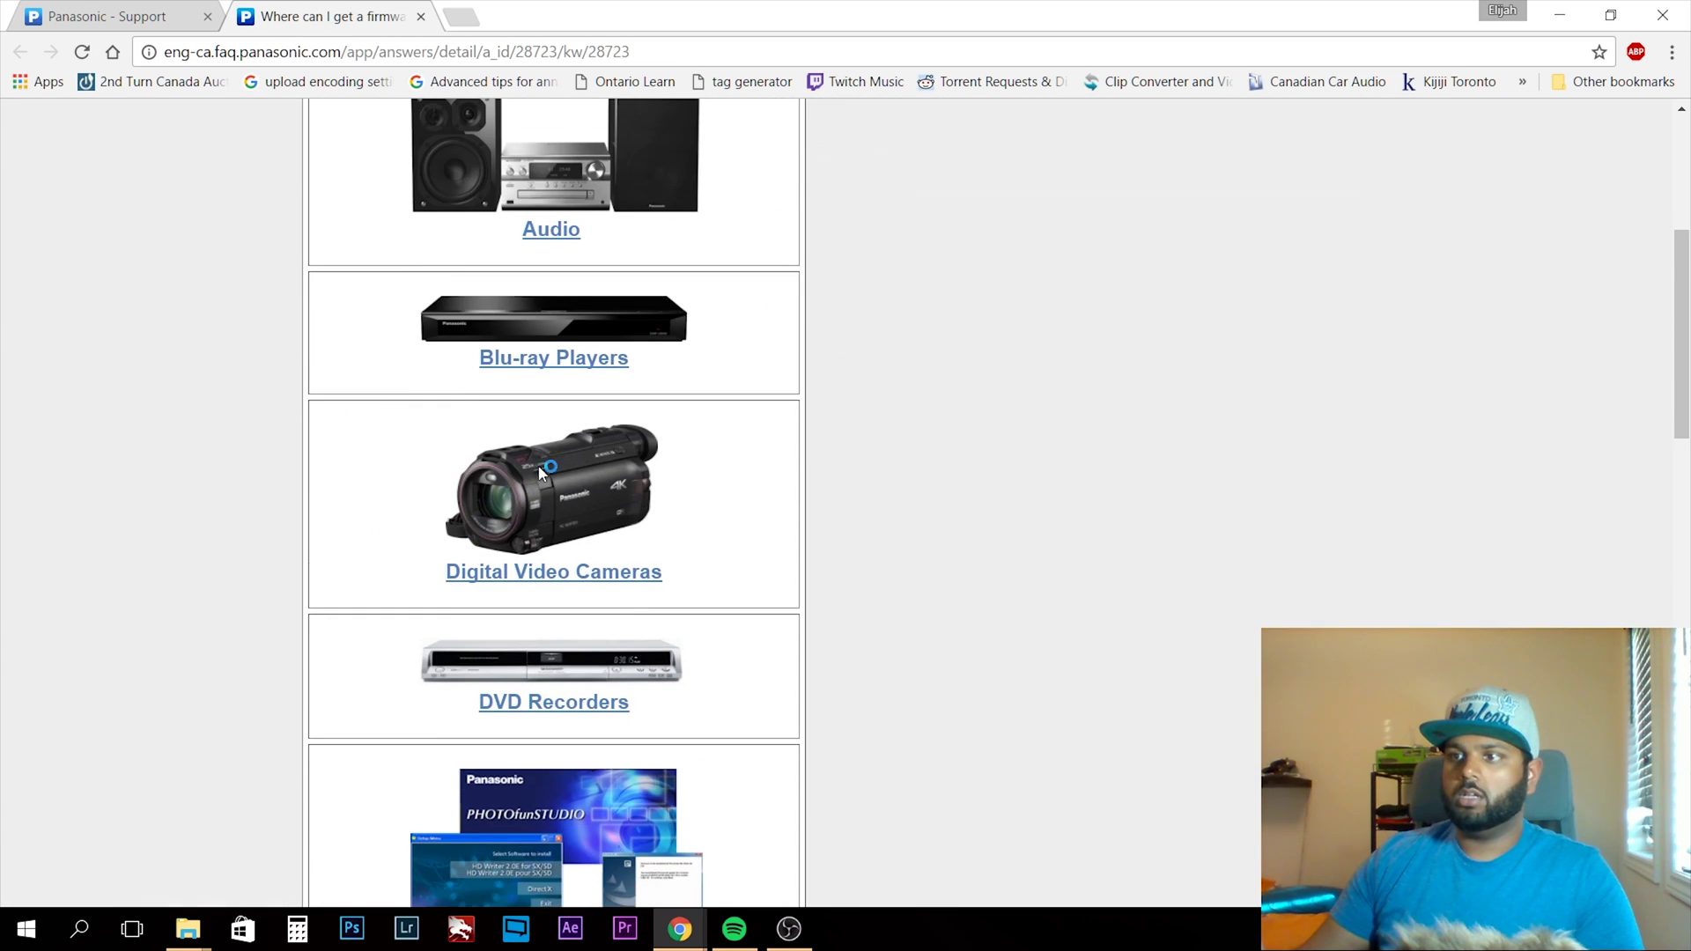
pyautogui.scroll(-3, 526, 447)
pyautogui.scroll(-4, 548, 363)
pyautogui.click(547, 359)
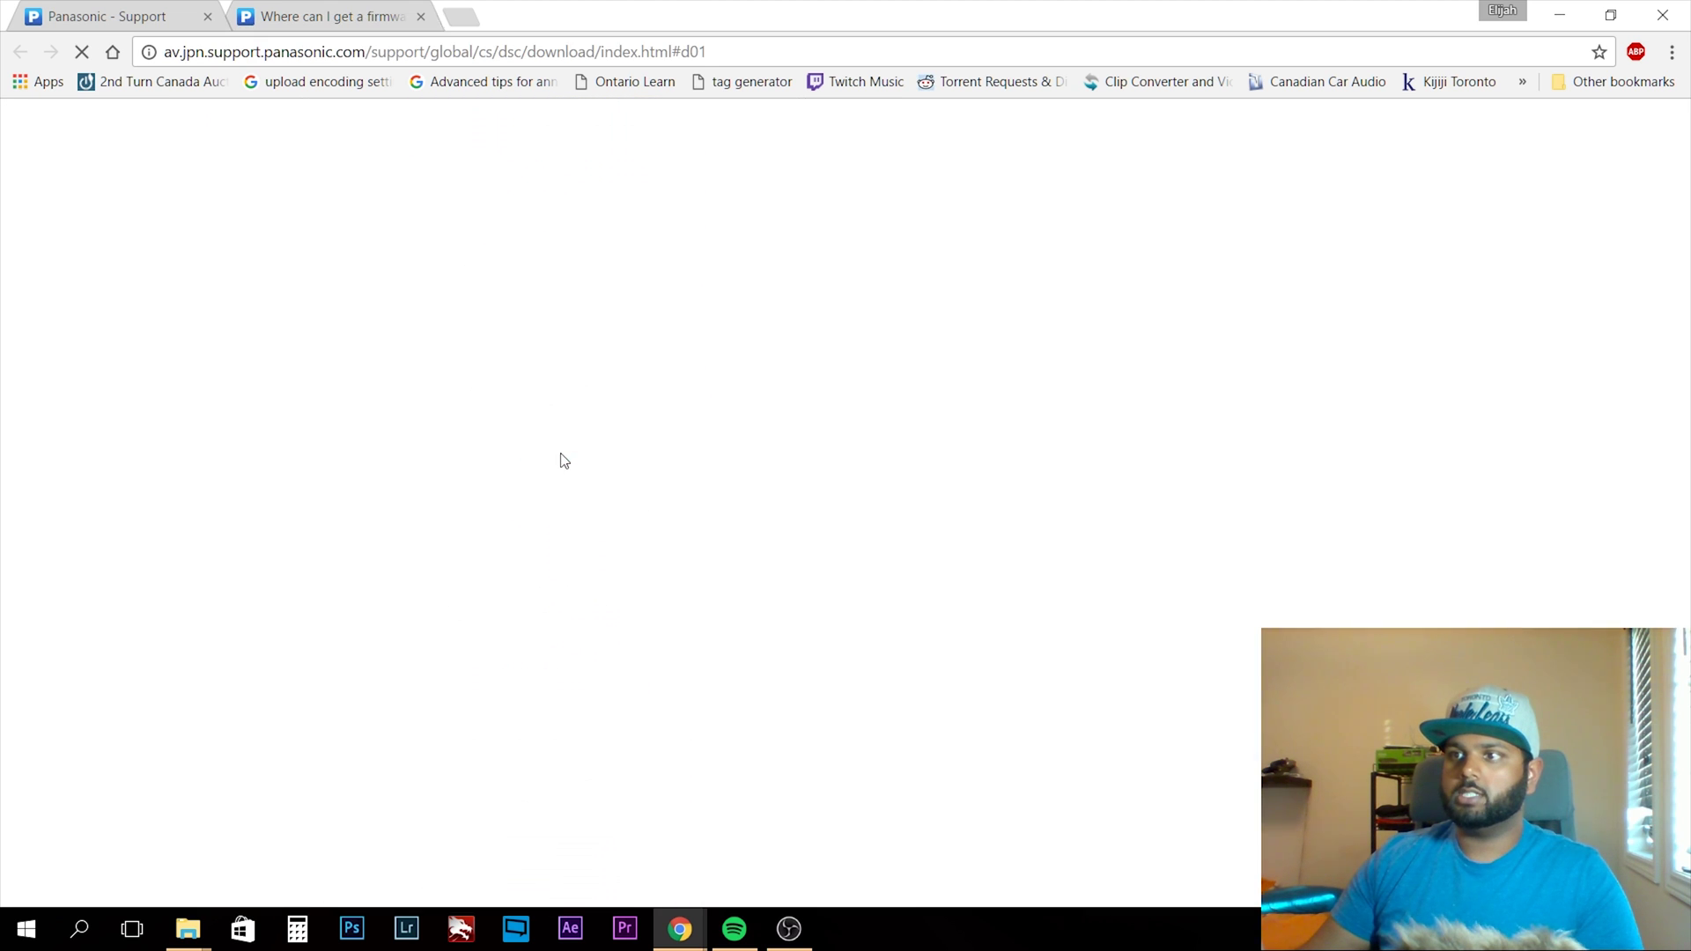
# Highlight the DMC-G80/G81/G85 camera row and the H-FS12060 lens entry in the download list.
pyautogui.scroll(-4, 511, 291)
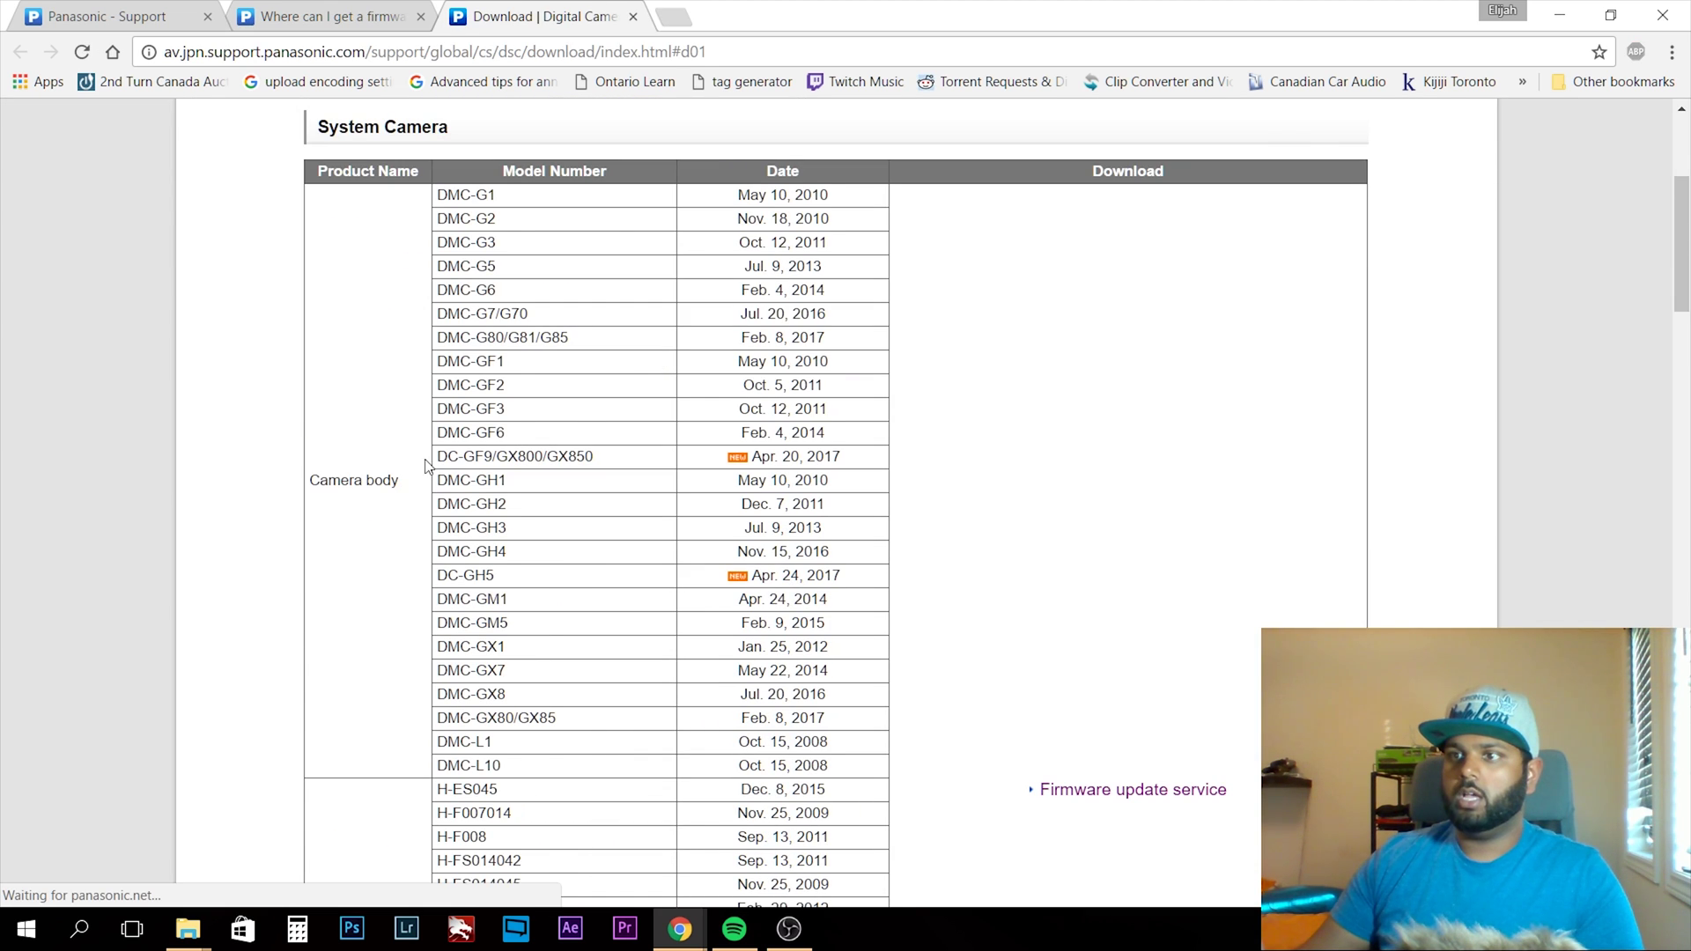
pyautogui.scroll(-1, 400, 317)
pyautogui.scroll(2, 528, 370)
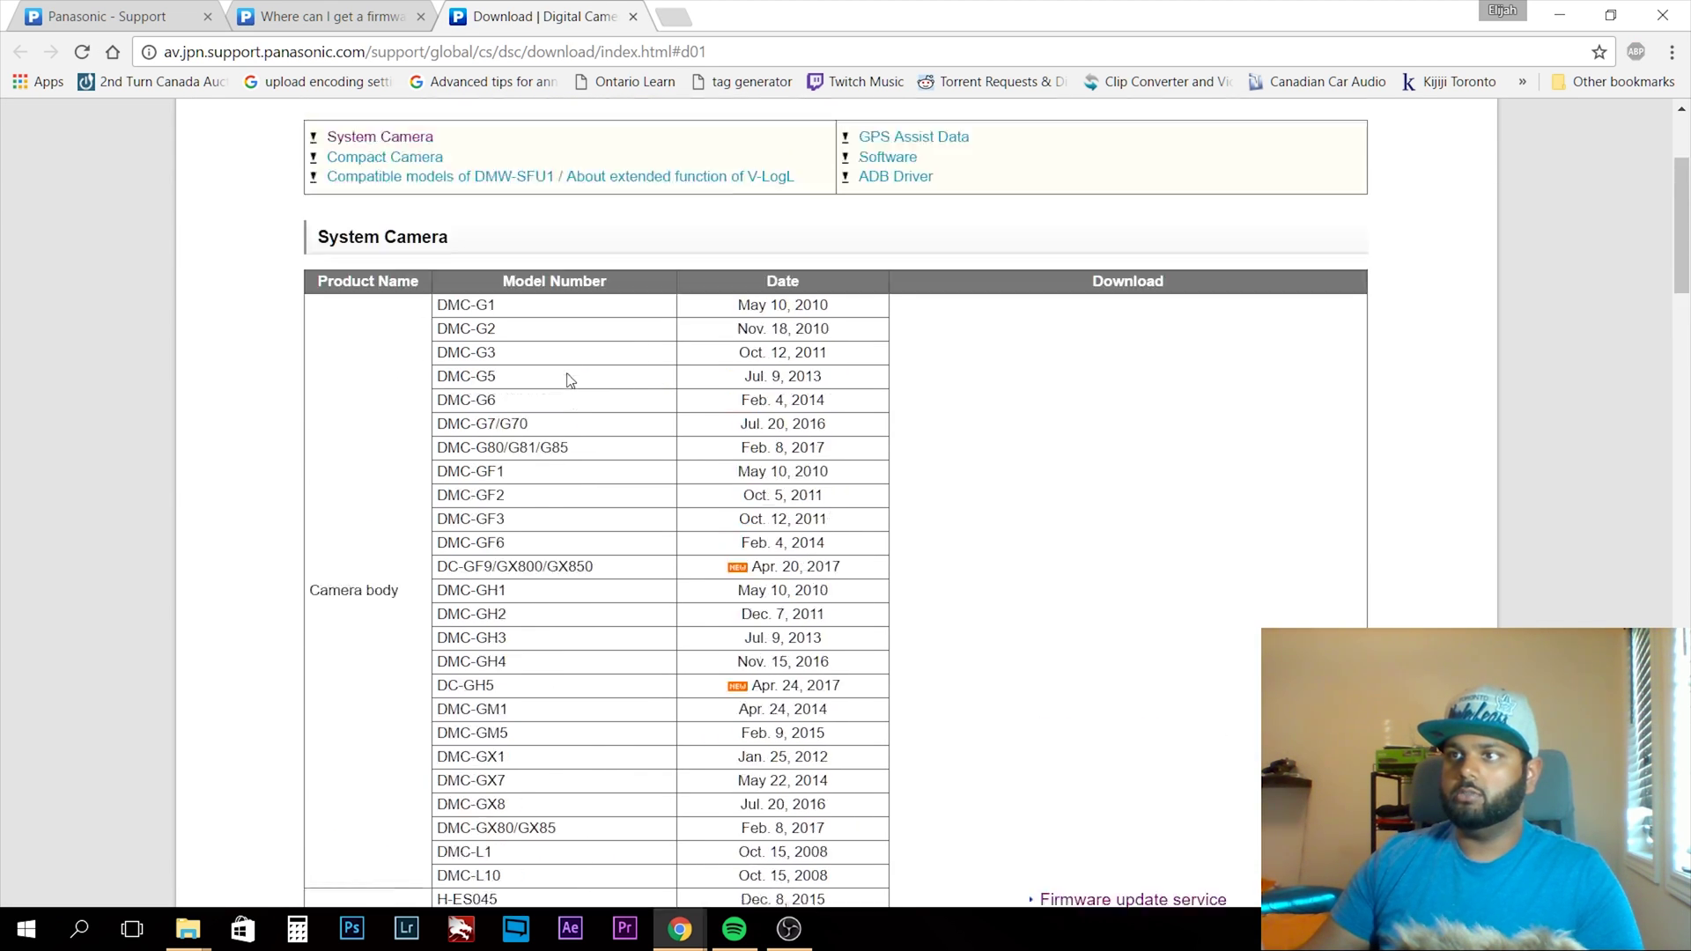
pyautogui.scroll(-1, 473, 392)
pyautogui.moveTo(451, 340); pyautogui.dragTo(580, 346)
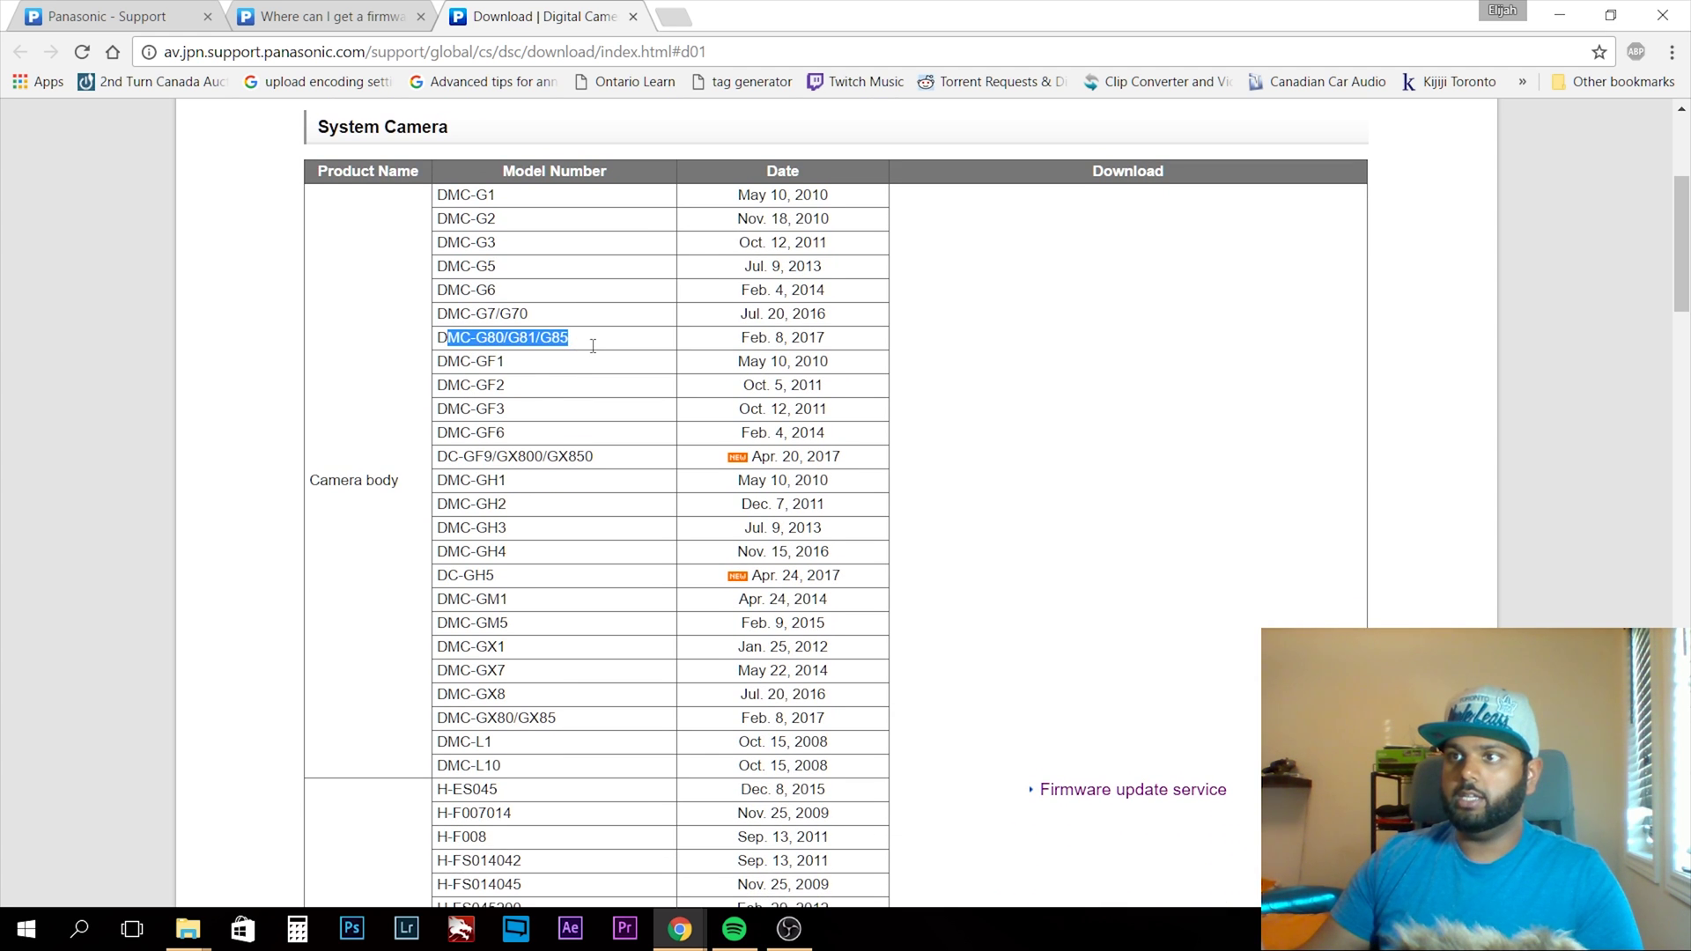
pyautogui.scroll(-6, 581, 355)
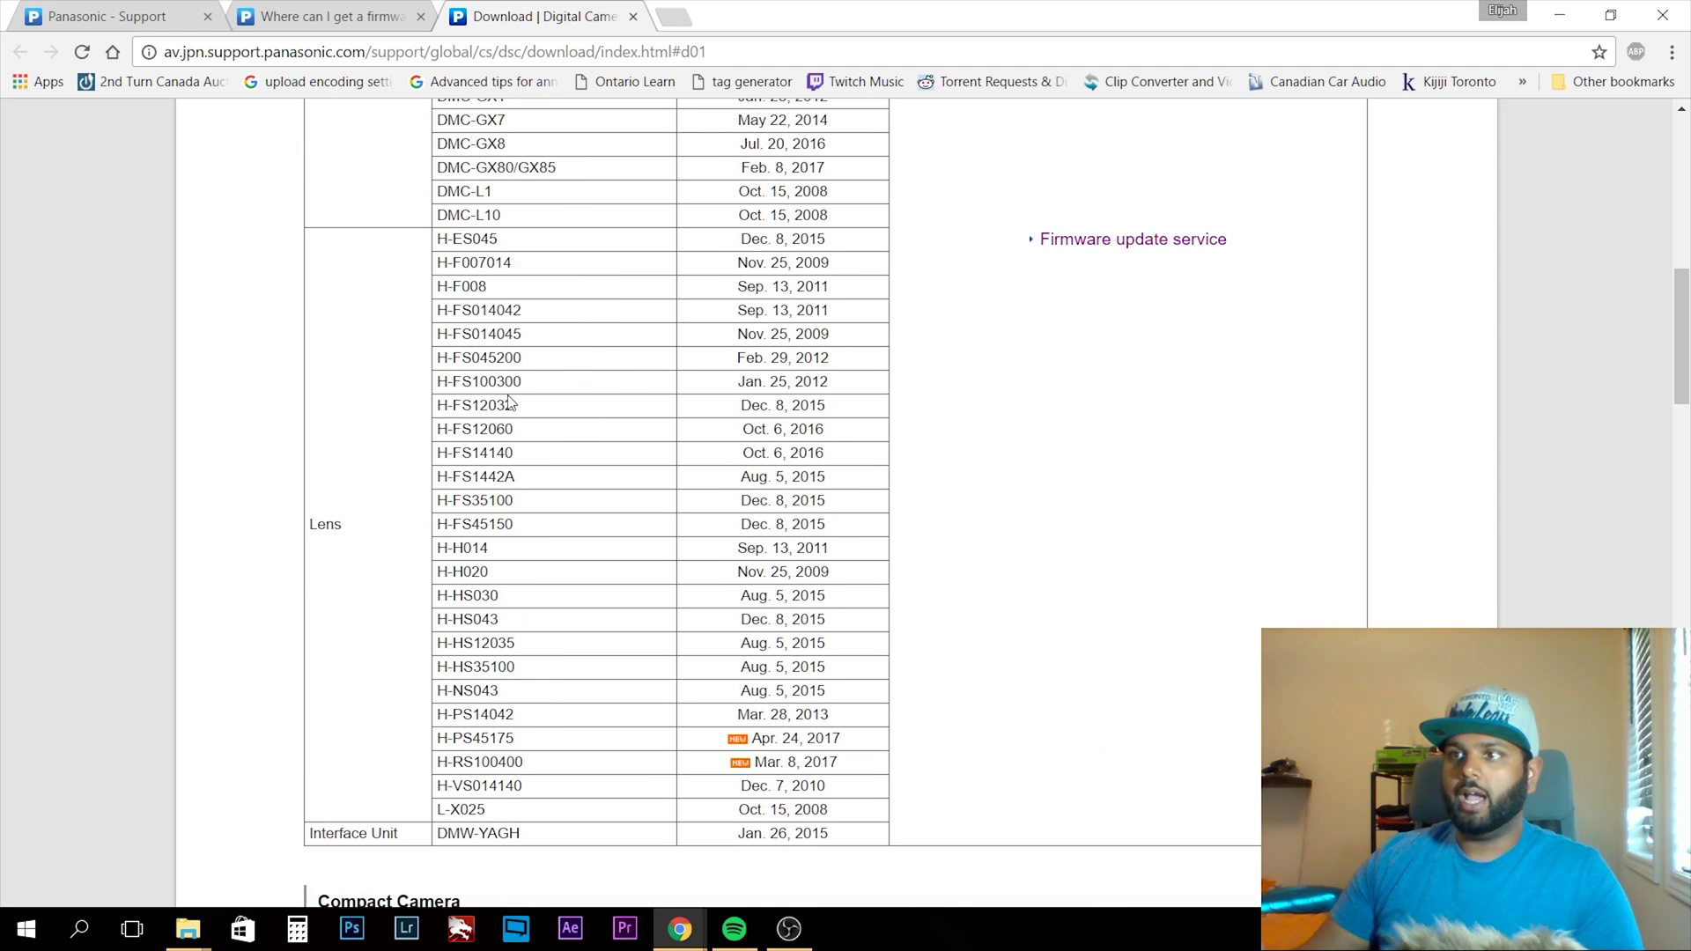
pyautogui.moveTo(438, 430); pyautogui.dragTo(525, 428)
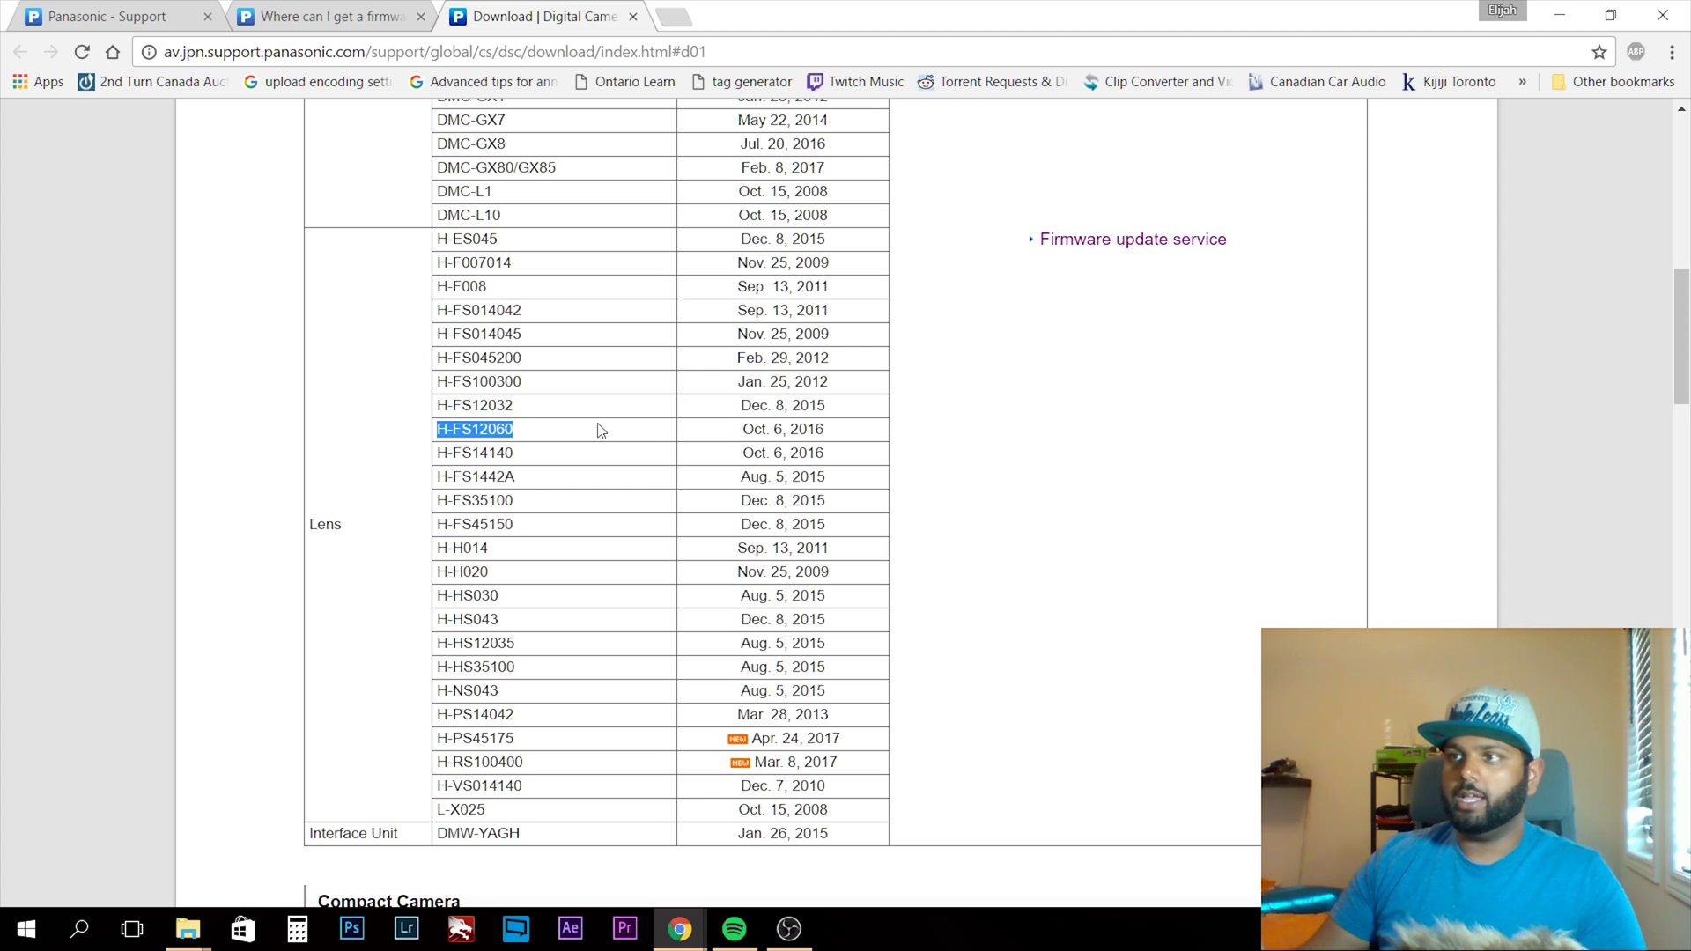
# Follow the Firmware update service link for System Camera models.
pyautogui.scroll(-7, 1099, 350)
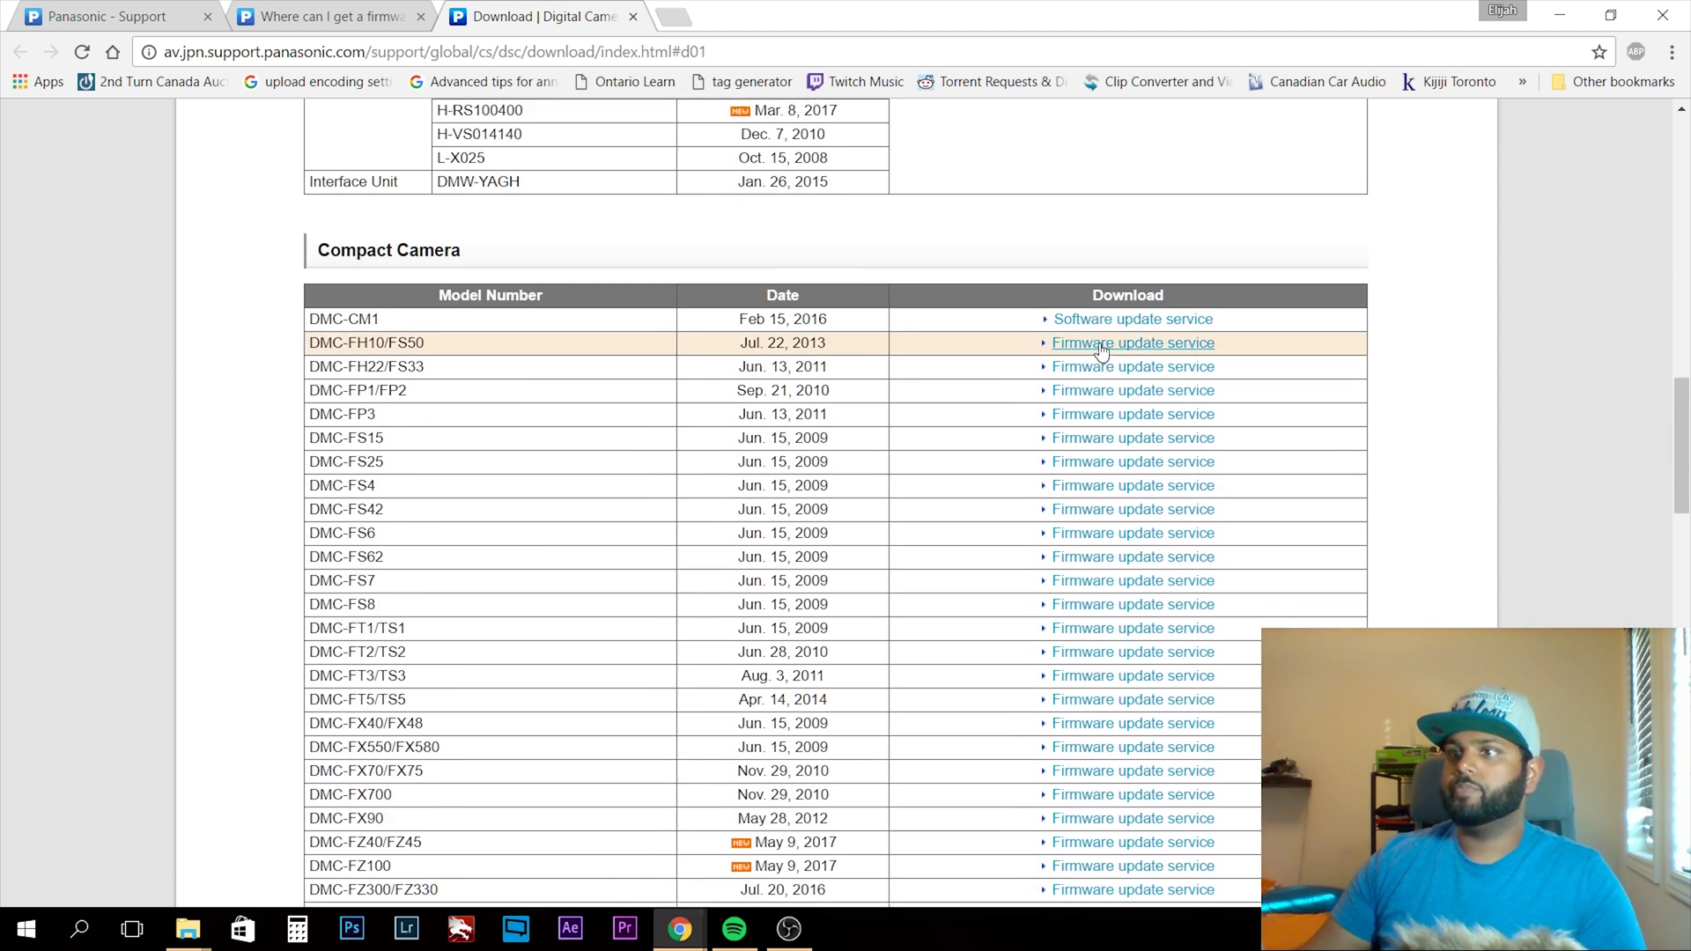
pyautogui.scroll(8, 1101, 348)
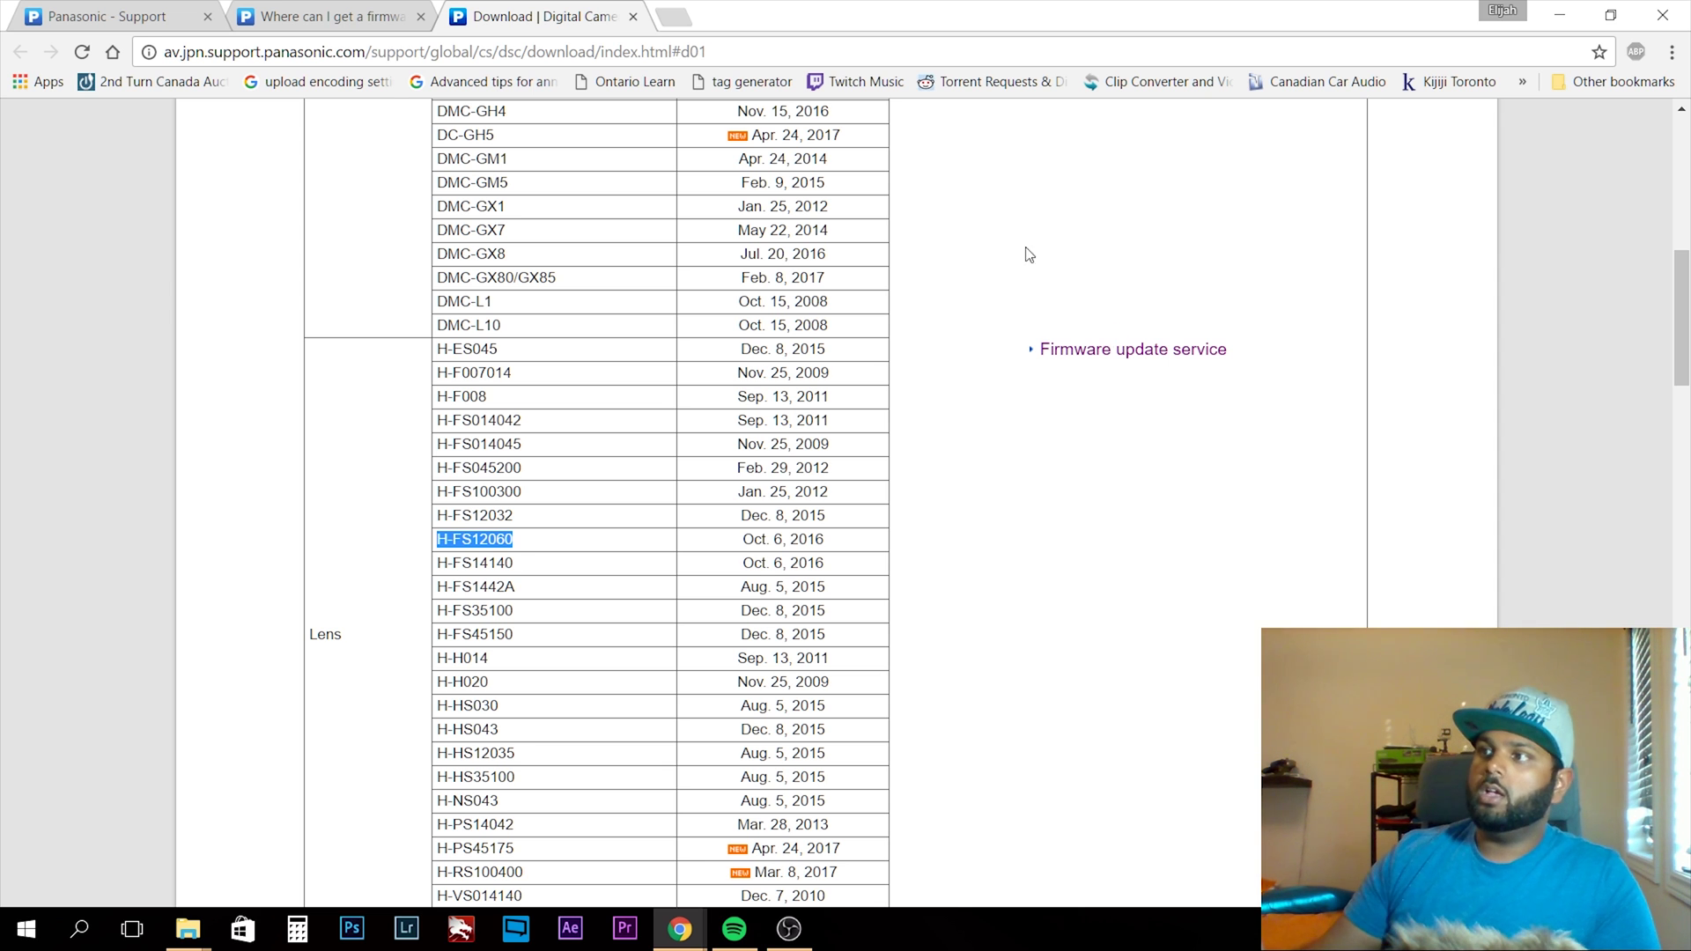
pyautogui.click(1105, 362)
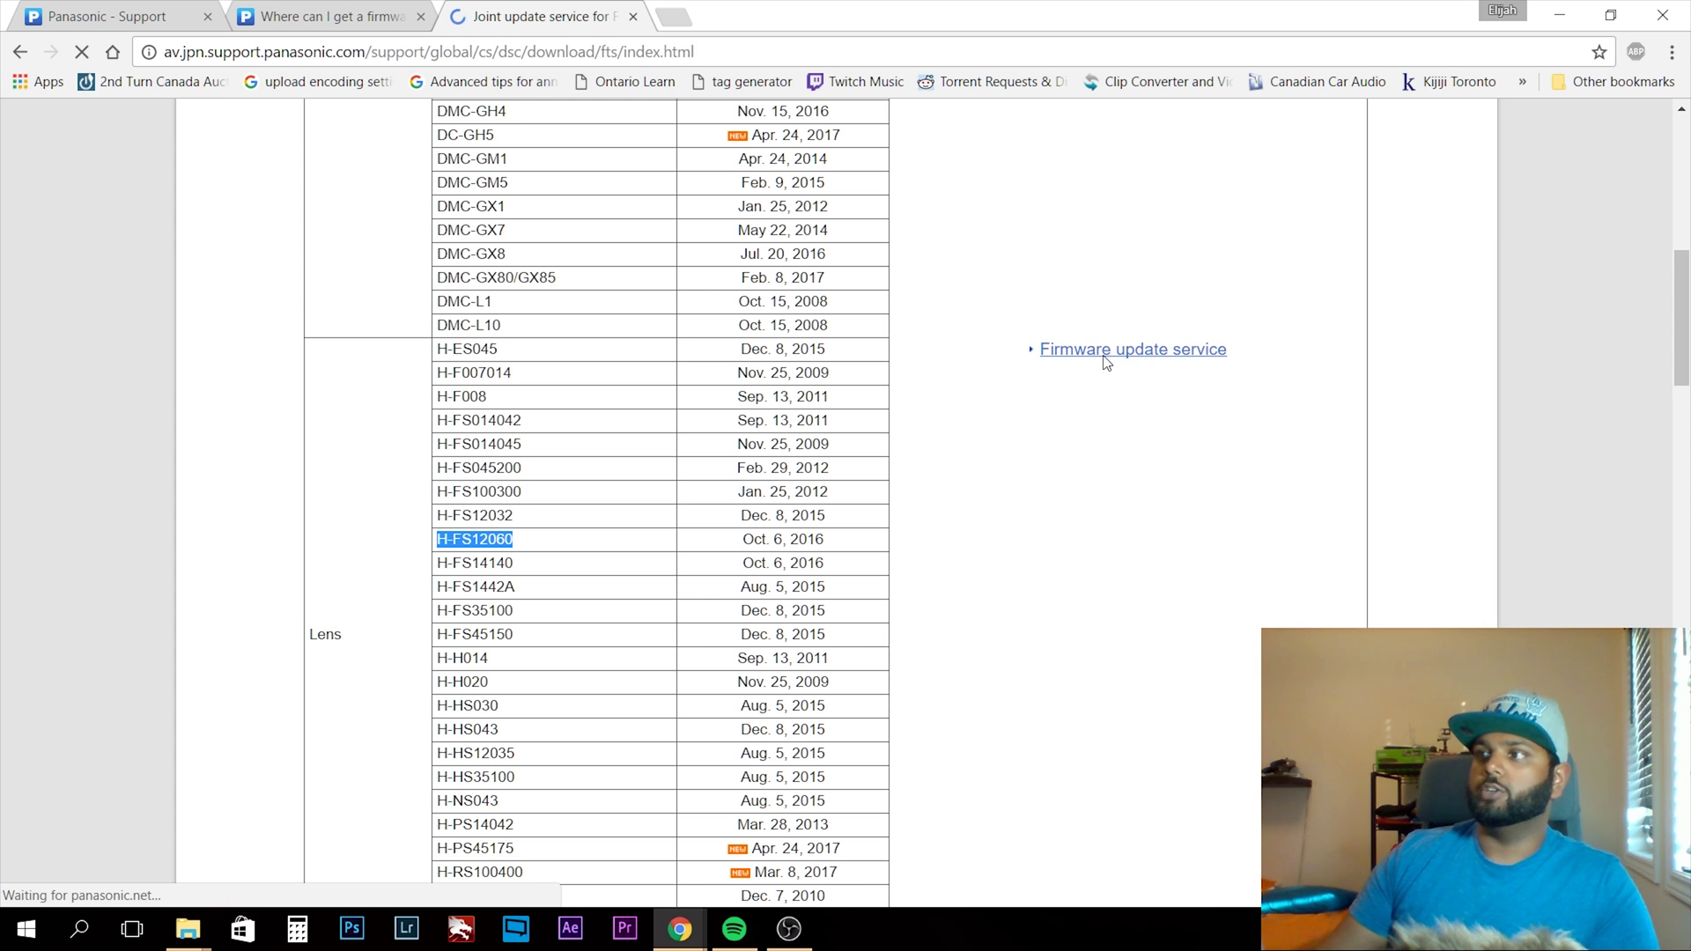
# Scroll past the update procedures and firmware-version checks to the License Agreement.
pyautogui.scroll(-5, 537, 432)
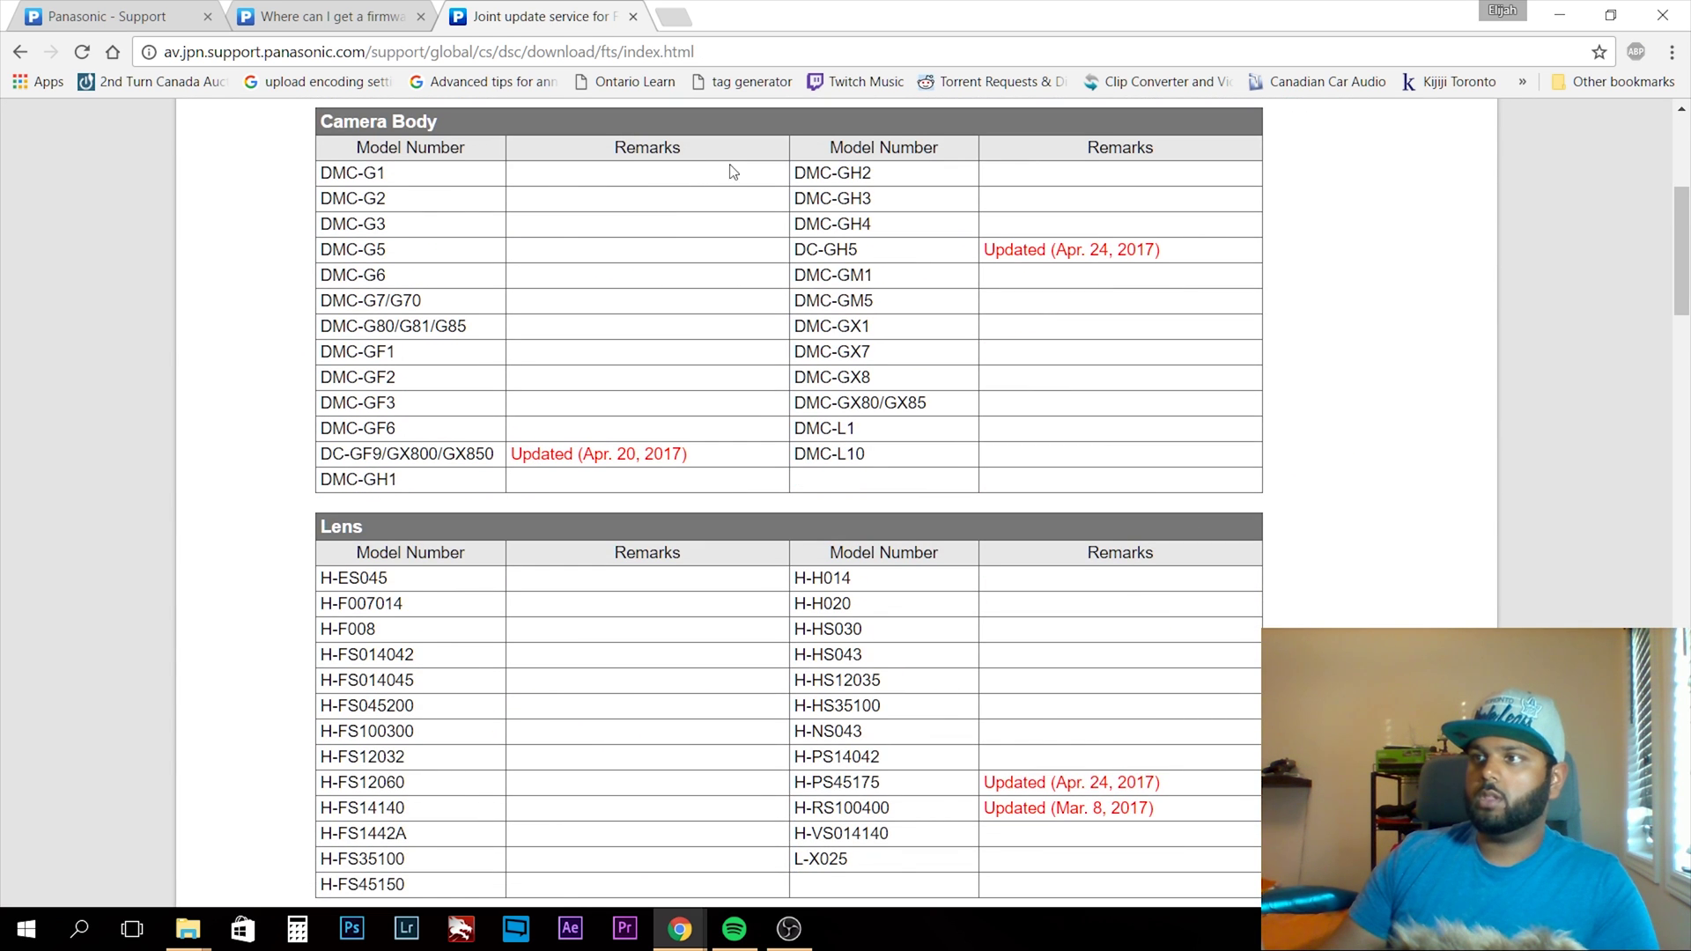
pyautogui.scroll(-2, 731, 171)
pyautogui.scroll(-5, 775, 216)
pyautogui.scroll(-1, 529, 366)
pyautogui.scroll(-3, 507, 397)
pyautogui.scroll(-1, 502, 408)
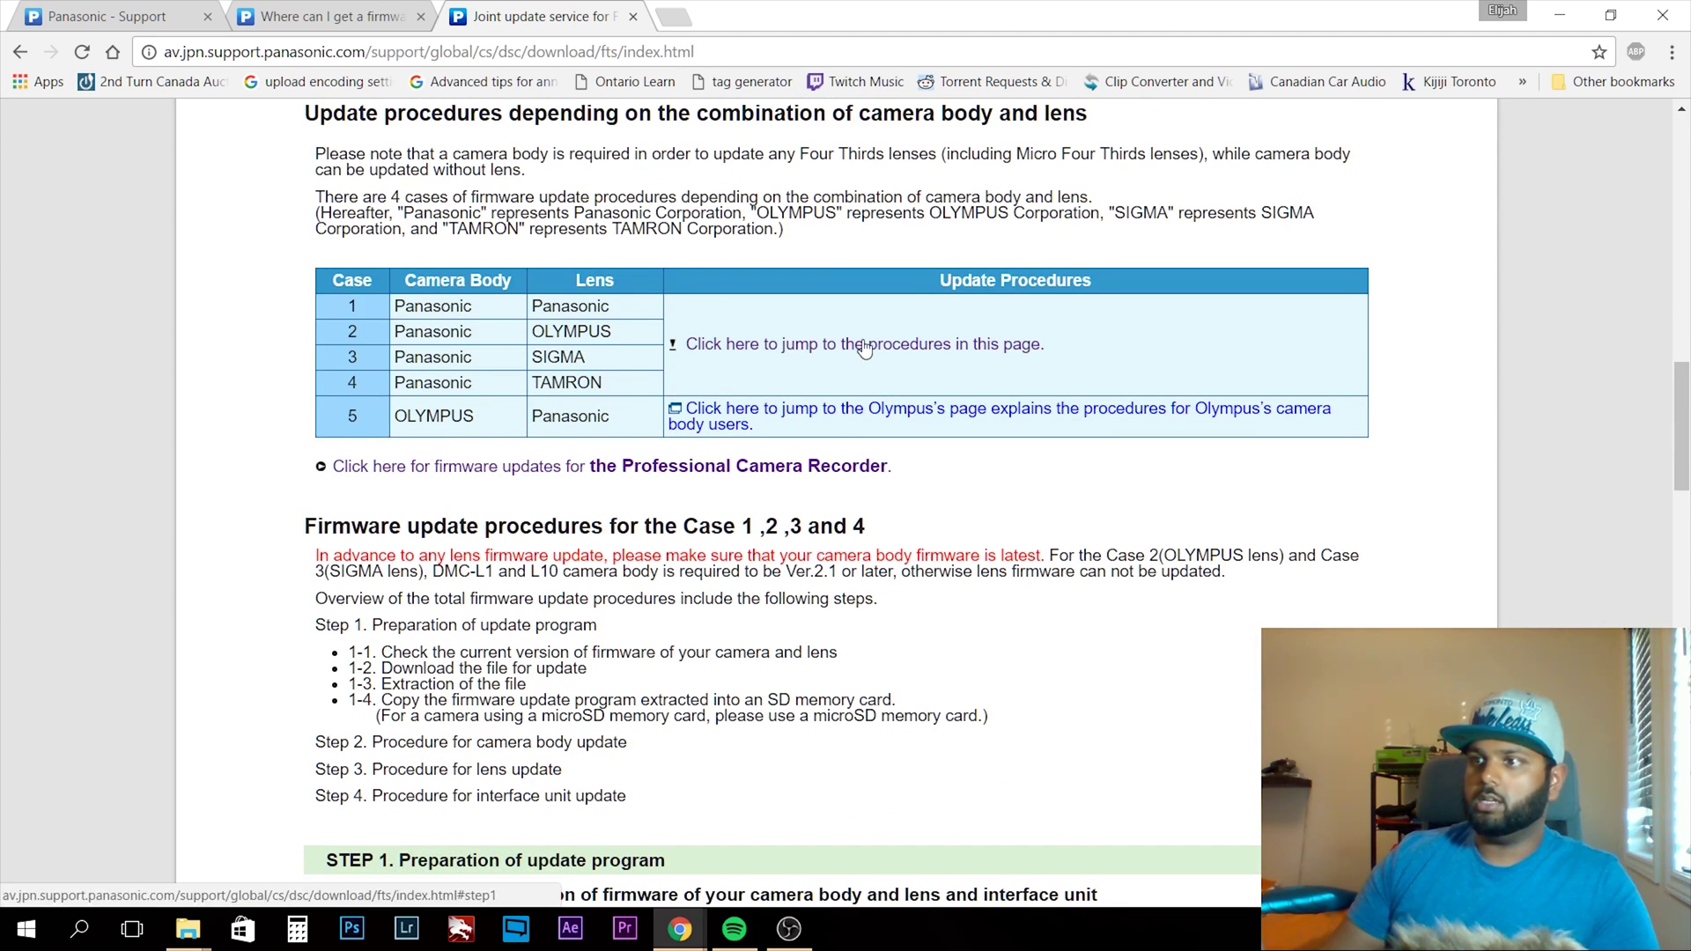
pyautogui.scroll(-1, 749, 396)
pyautogui.scroll(-6, 652, 448)
pyautogui.scroll(-6, 647, 451)
pyautogui.scroll(-5, 647, 451)
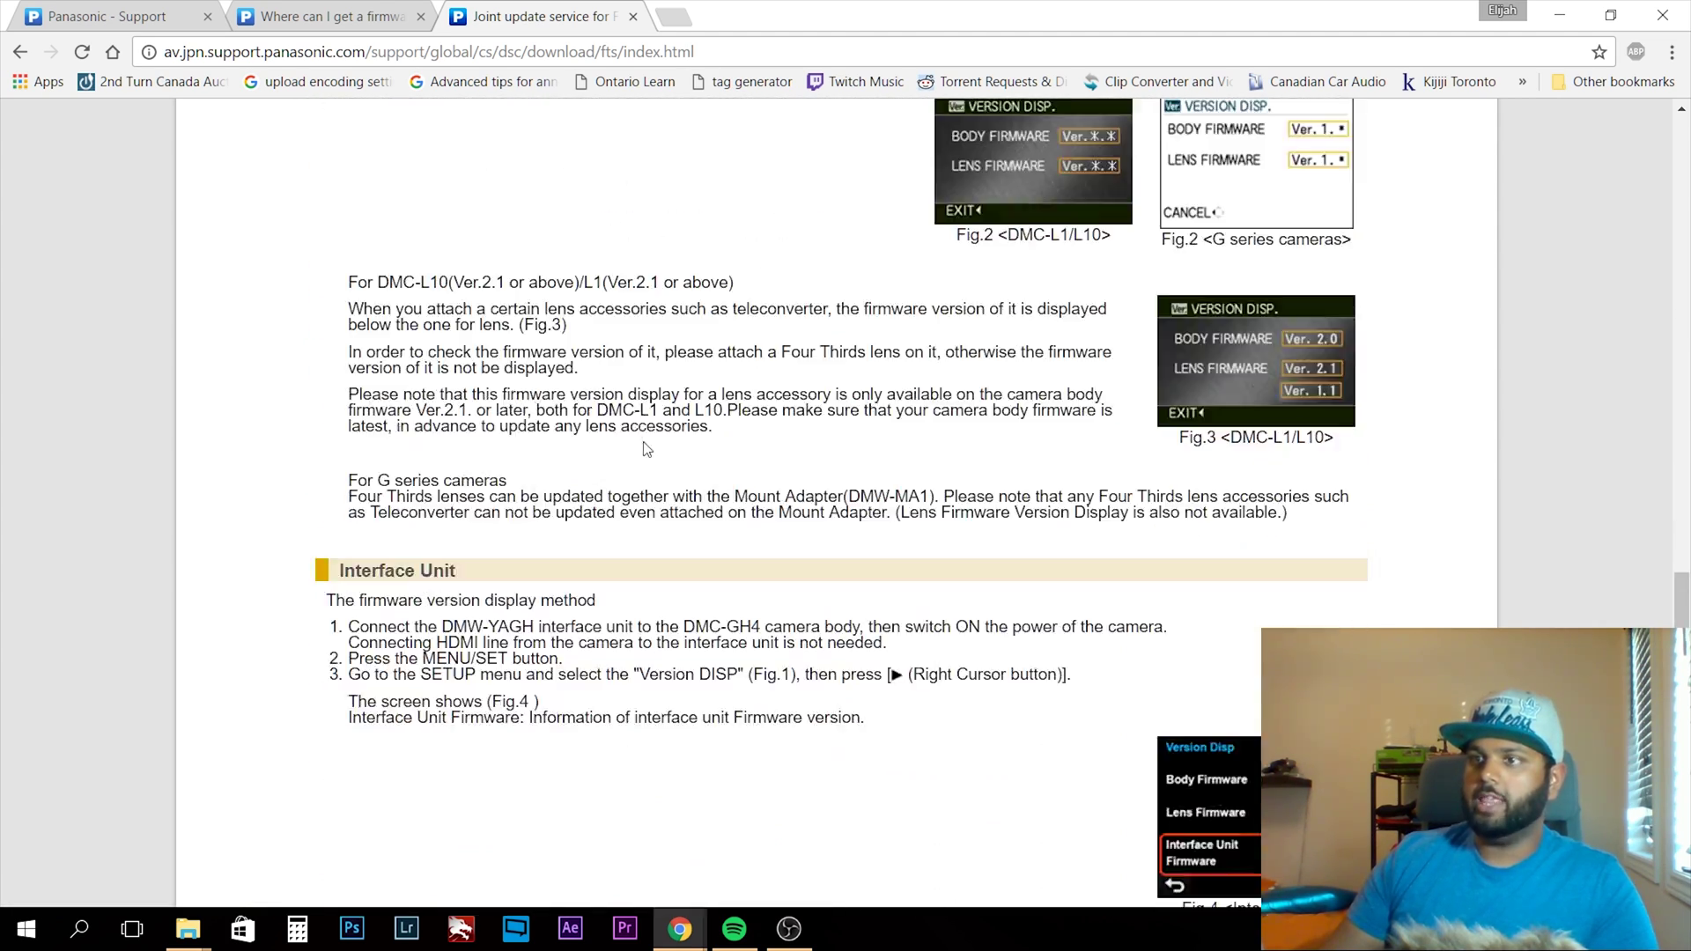
pyautogui.scroll(4, 645, 447)
pyautogui.scroll(1, 643, 444)
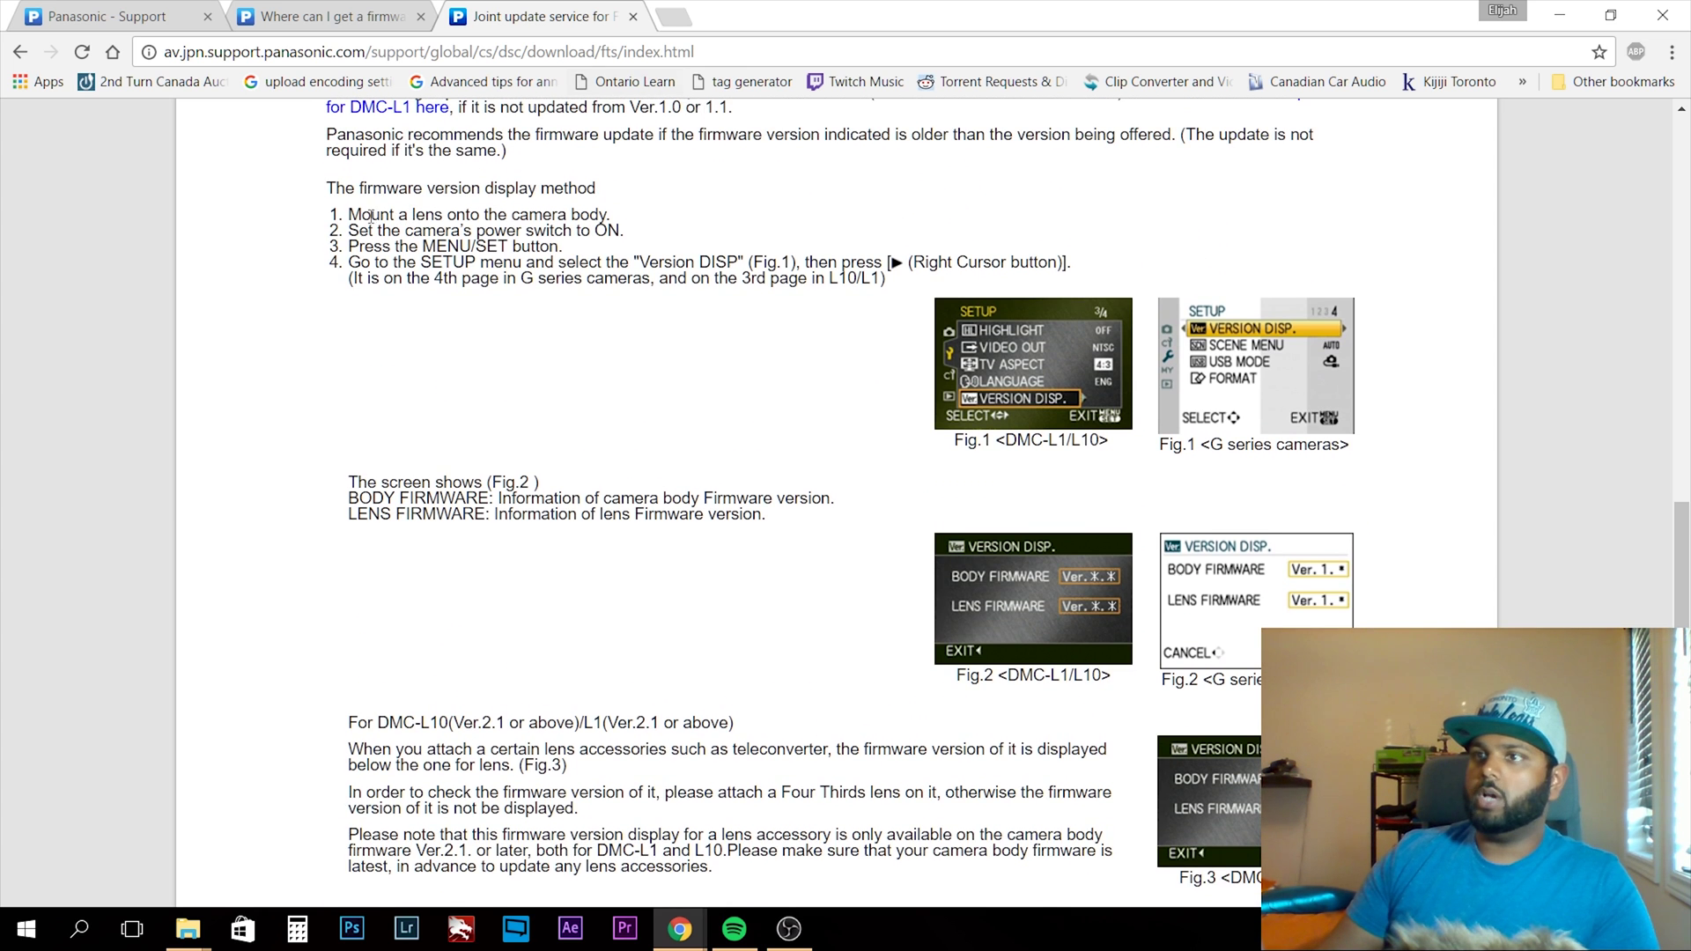
pyautogui.scroll(7, 371, 215)
pyautogui.scroll(-5, 1112, 328)
pyautogui.scroll(-2, 1111, 328)
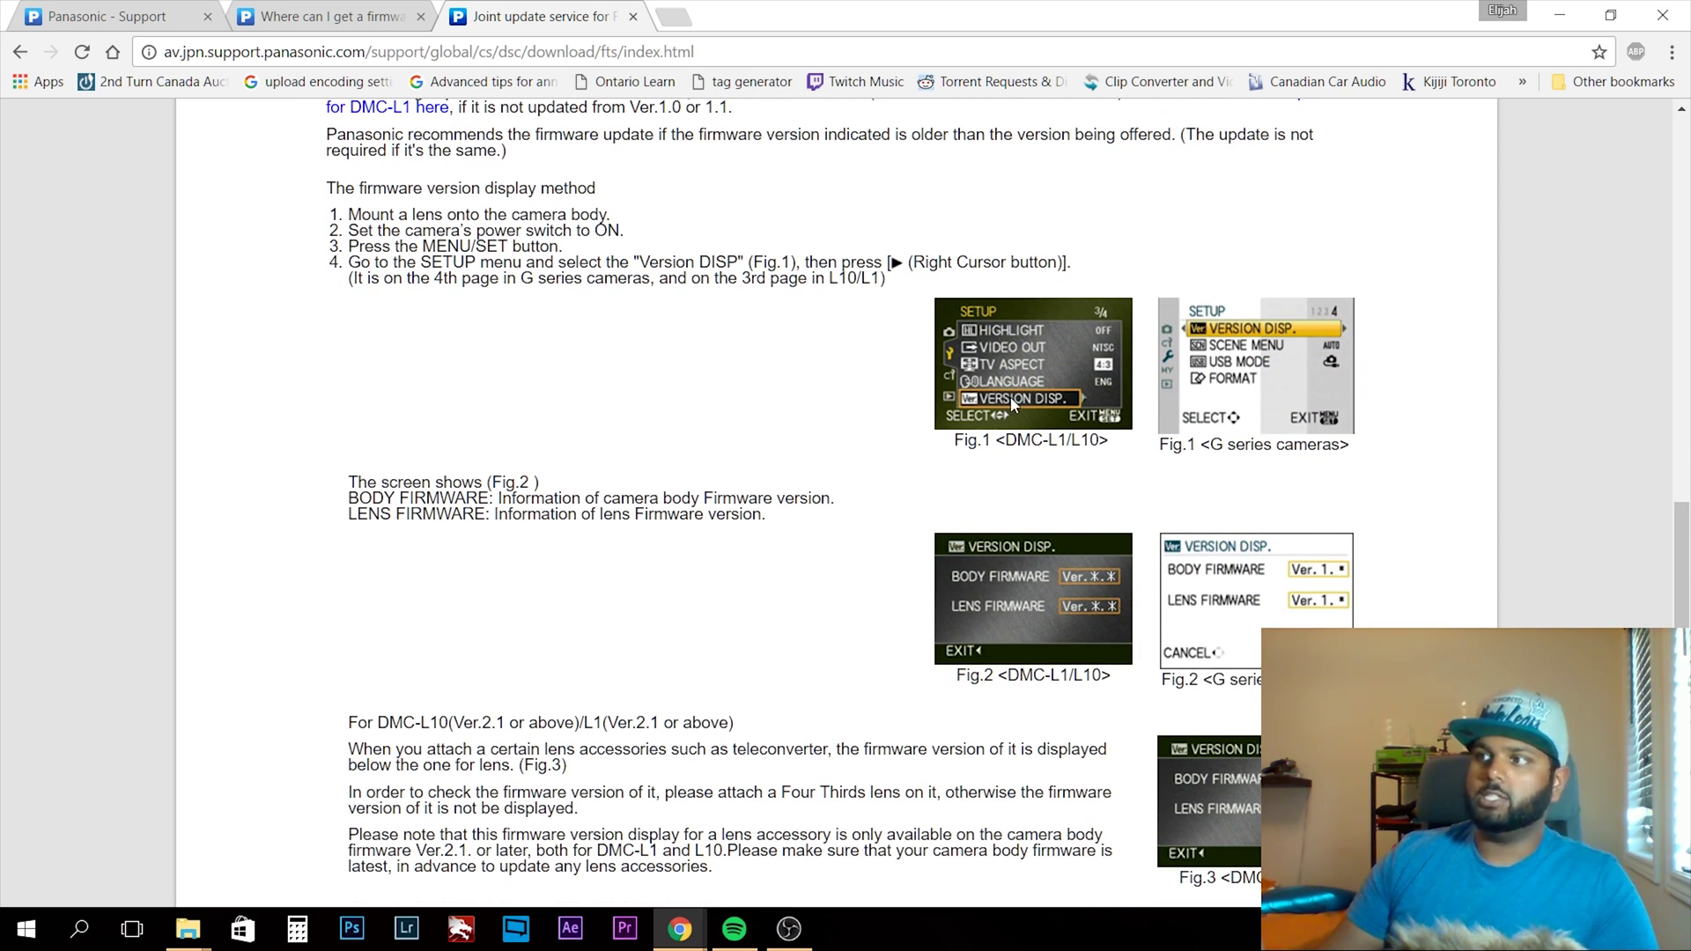
pyautogui.scroll(-1, 1091, 423)
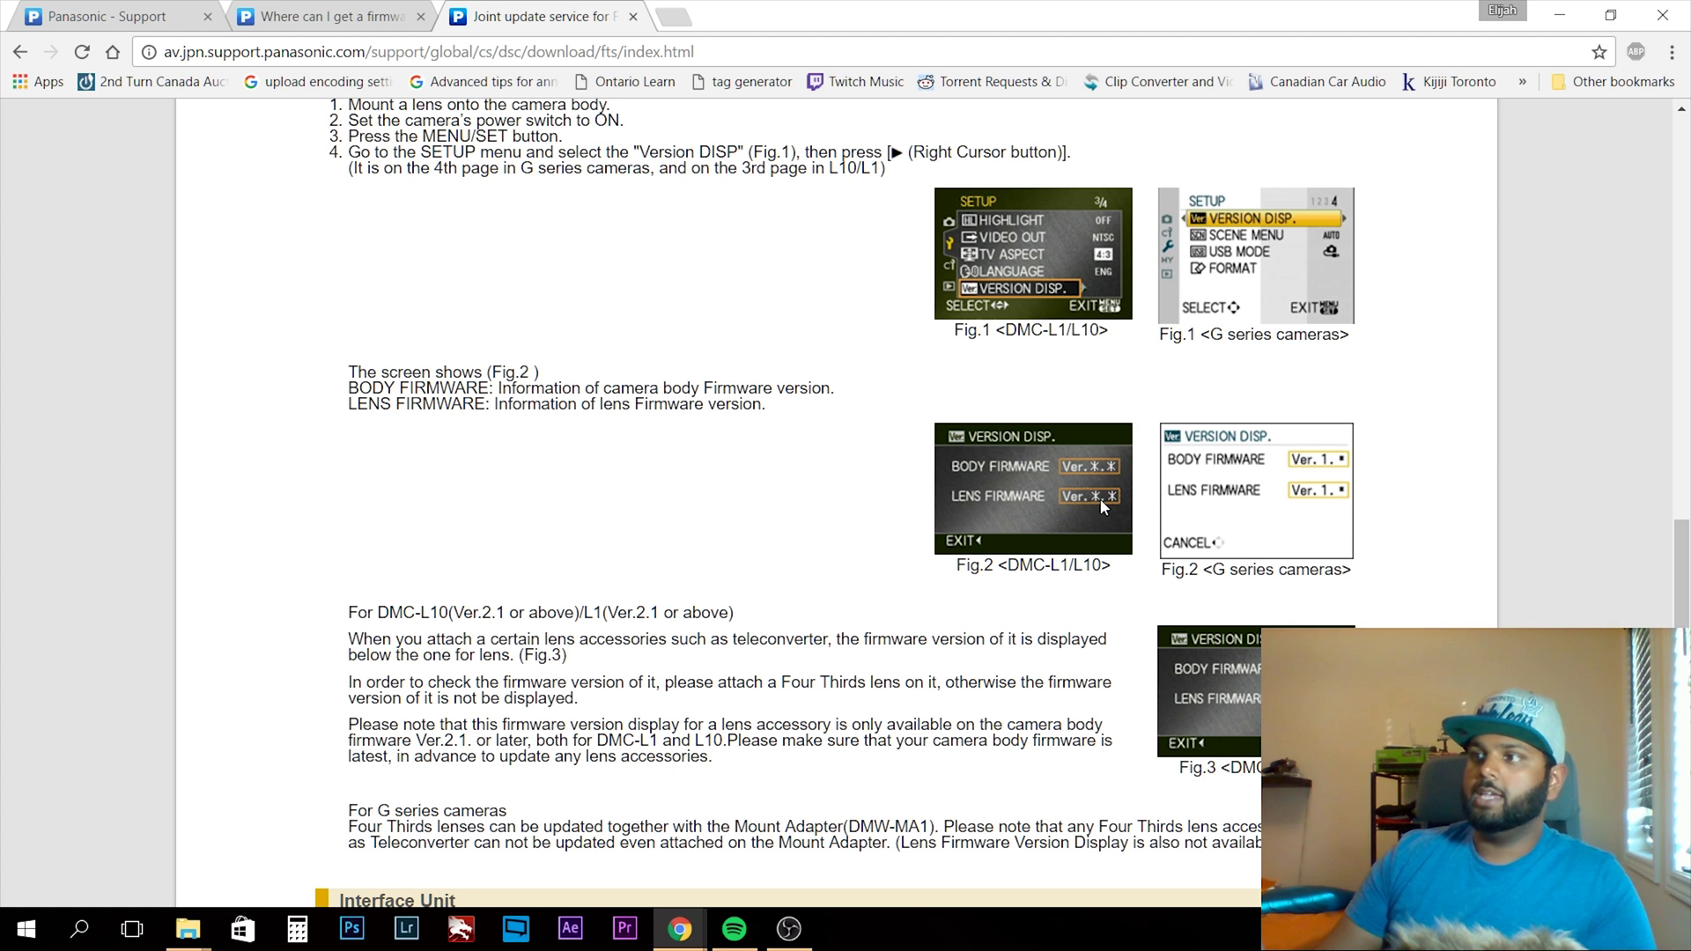
pyautogui.scroll(-1, 562, 483)
pyautogui.scroll(-3, 561, 484)
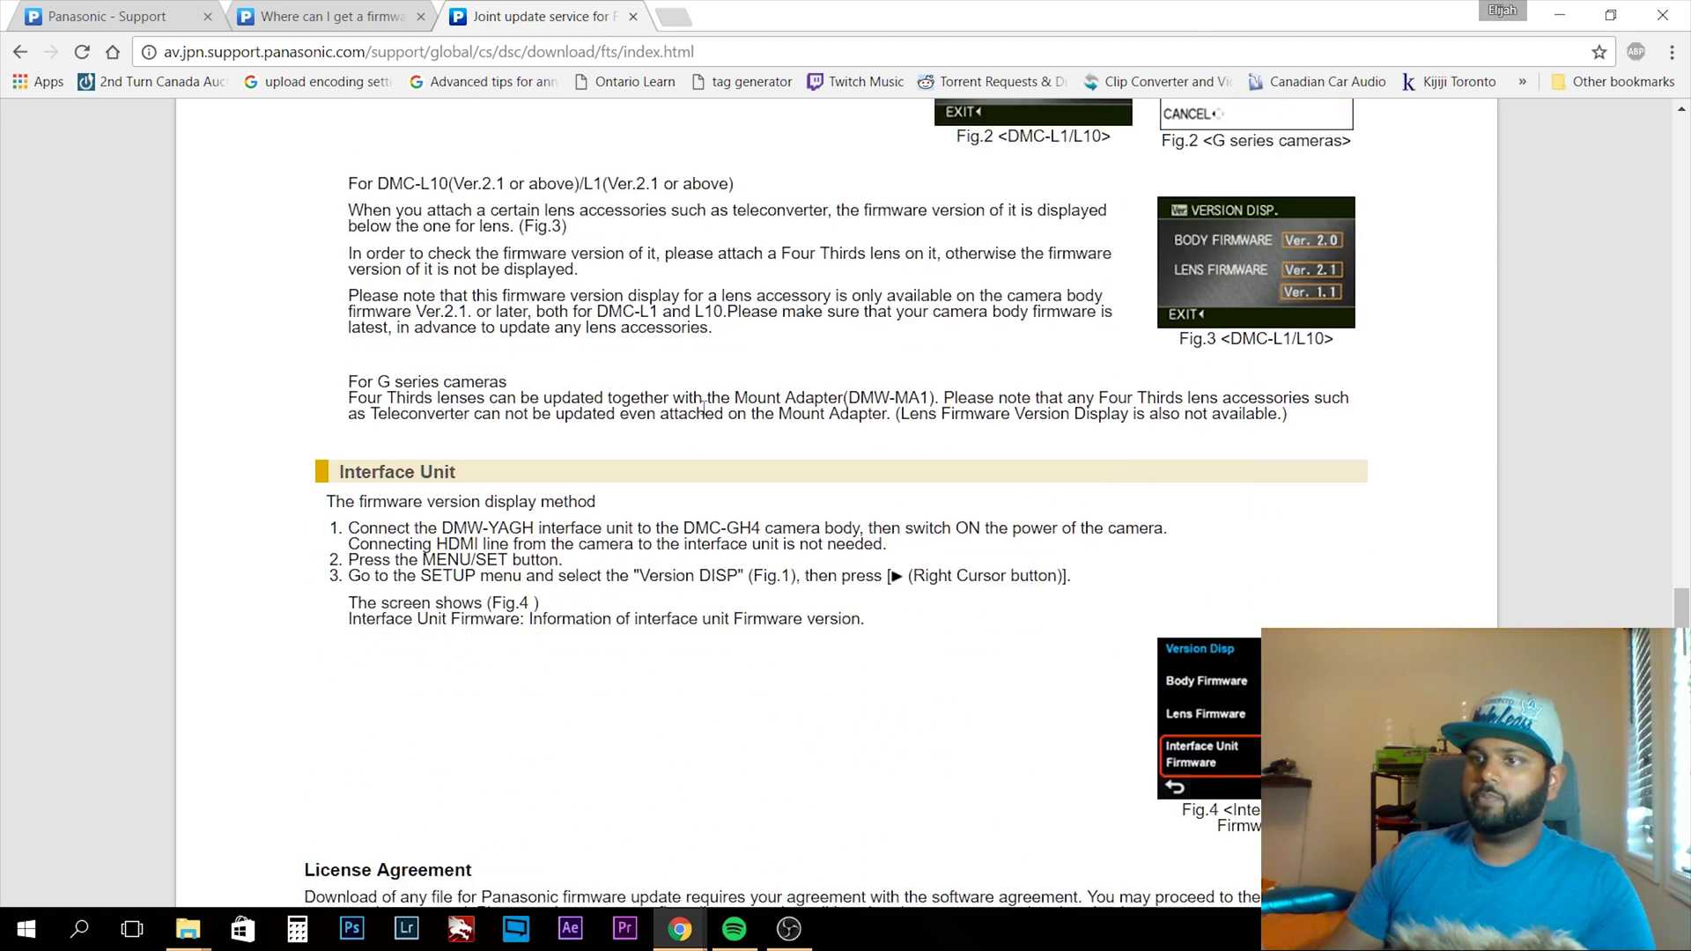
pyautogui.scroll(-5, 568, 485)
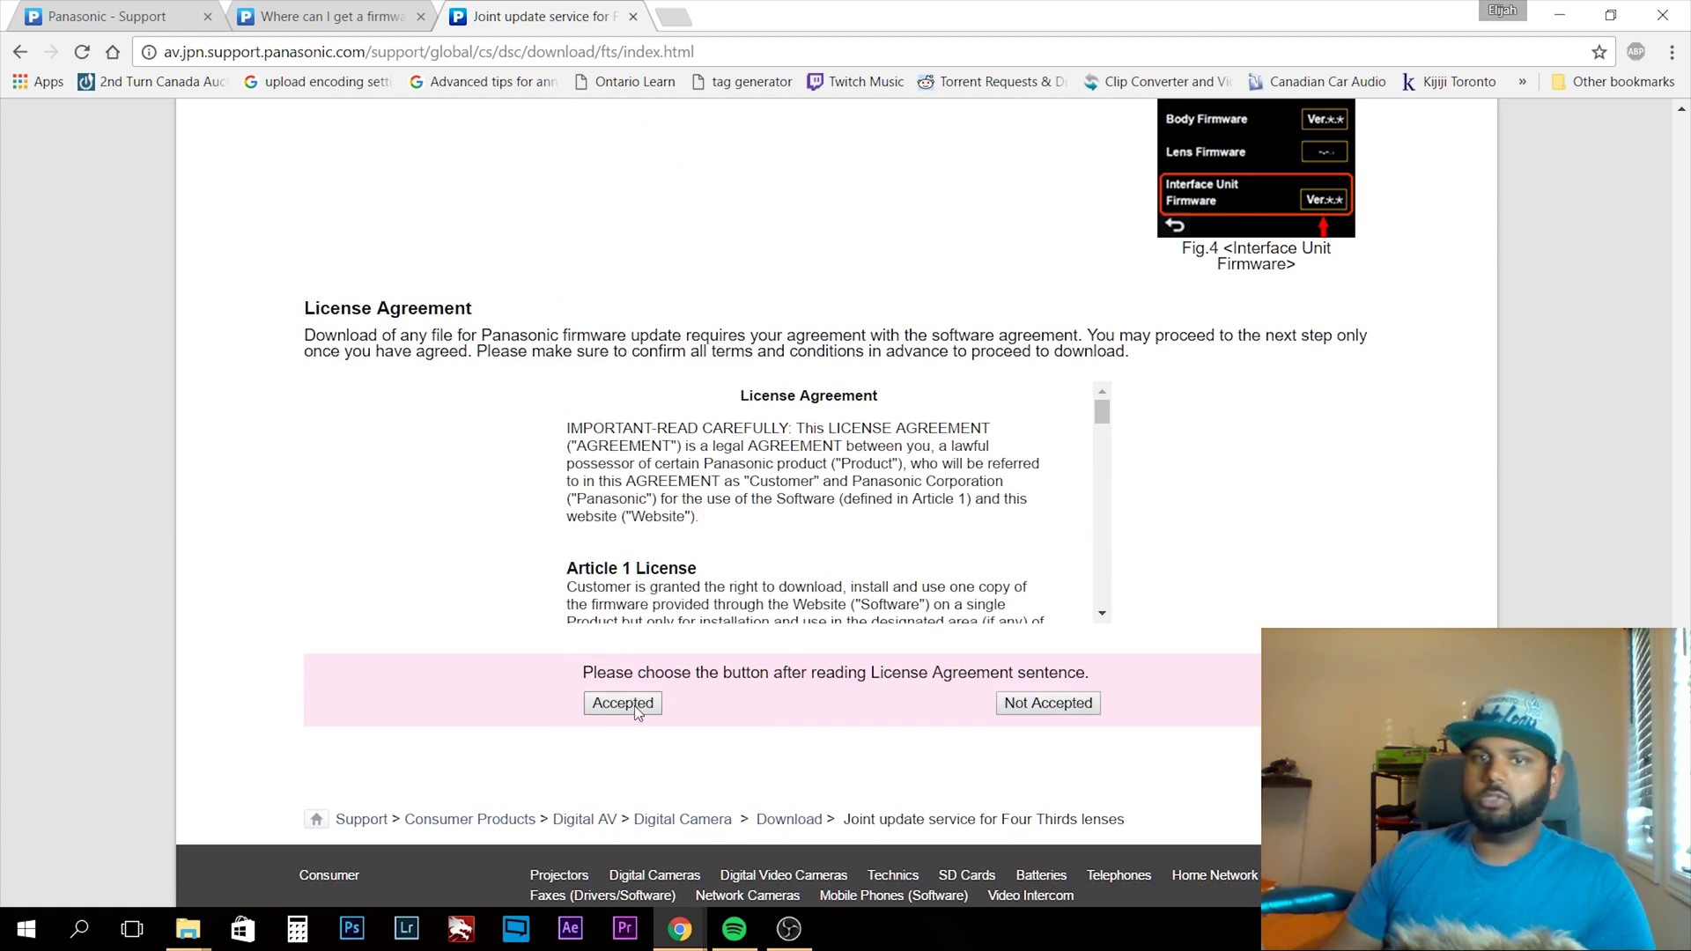
pyautogui.click(635, 706)
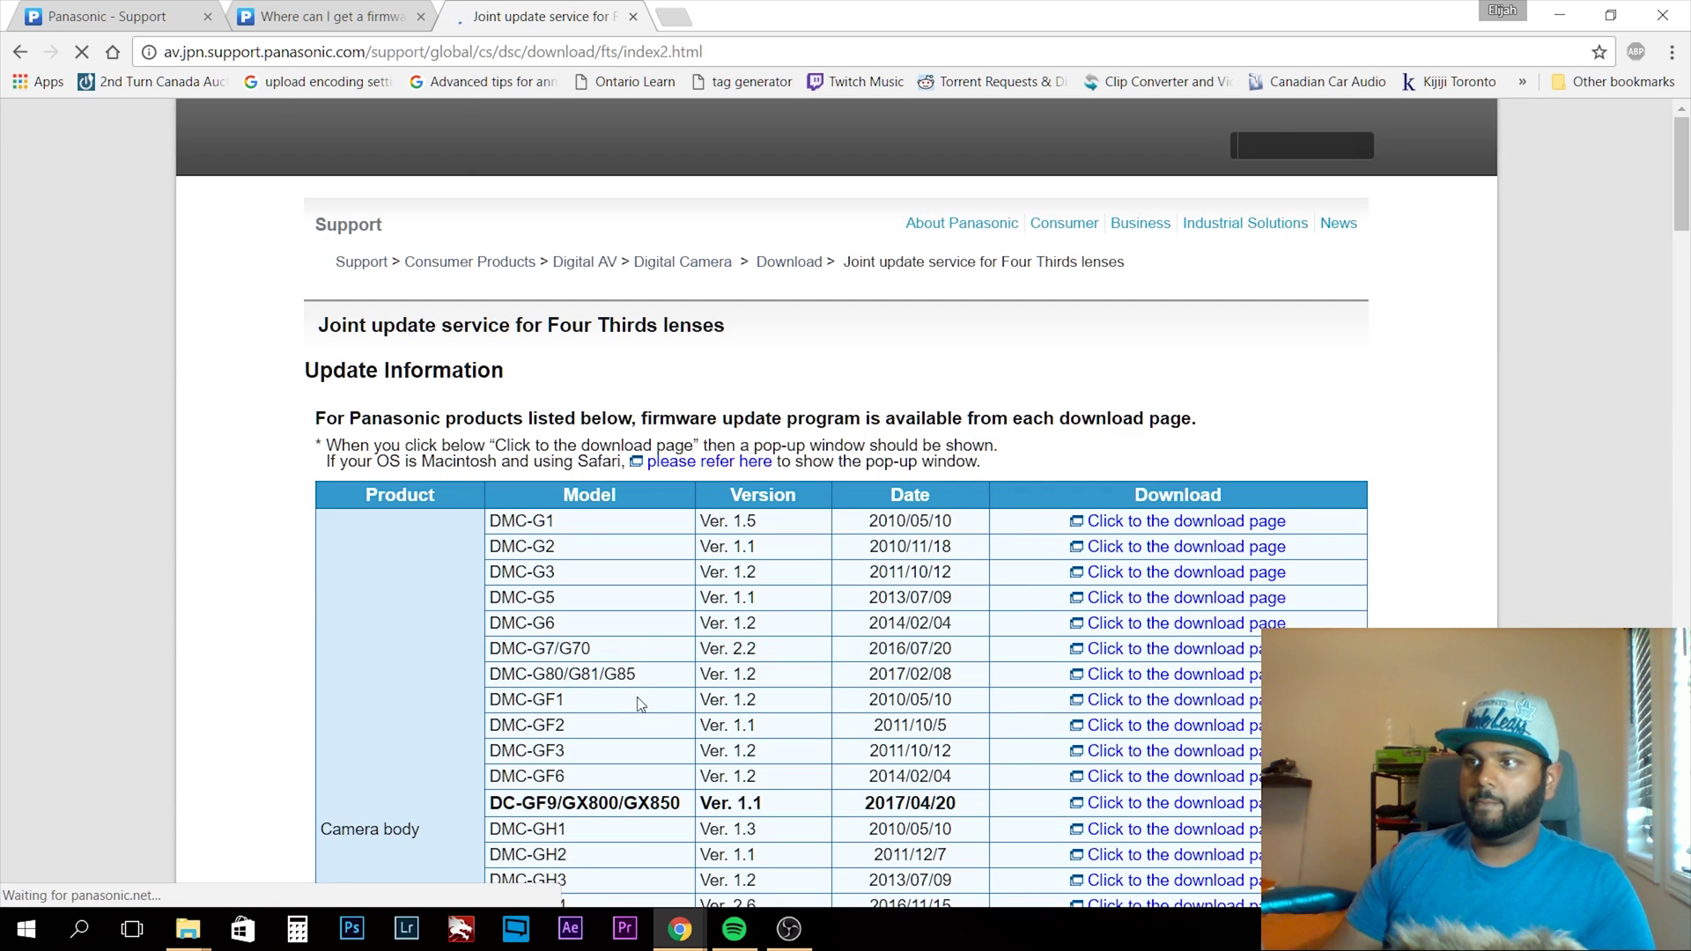
pyautogui.scroll(-3, 675, 447)
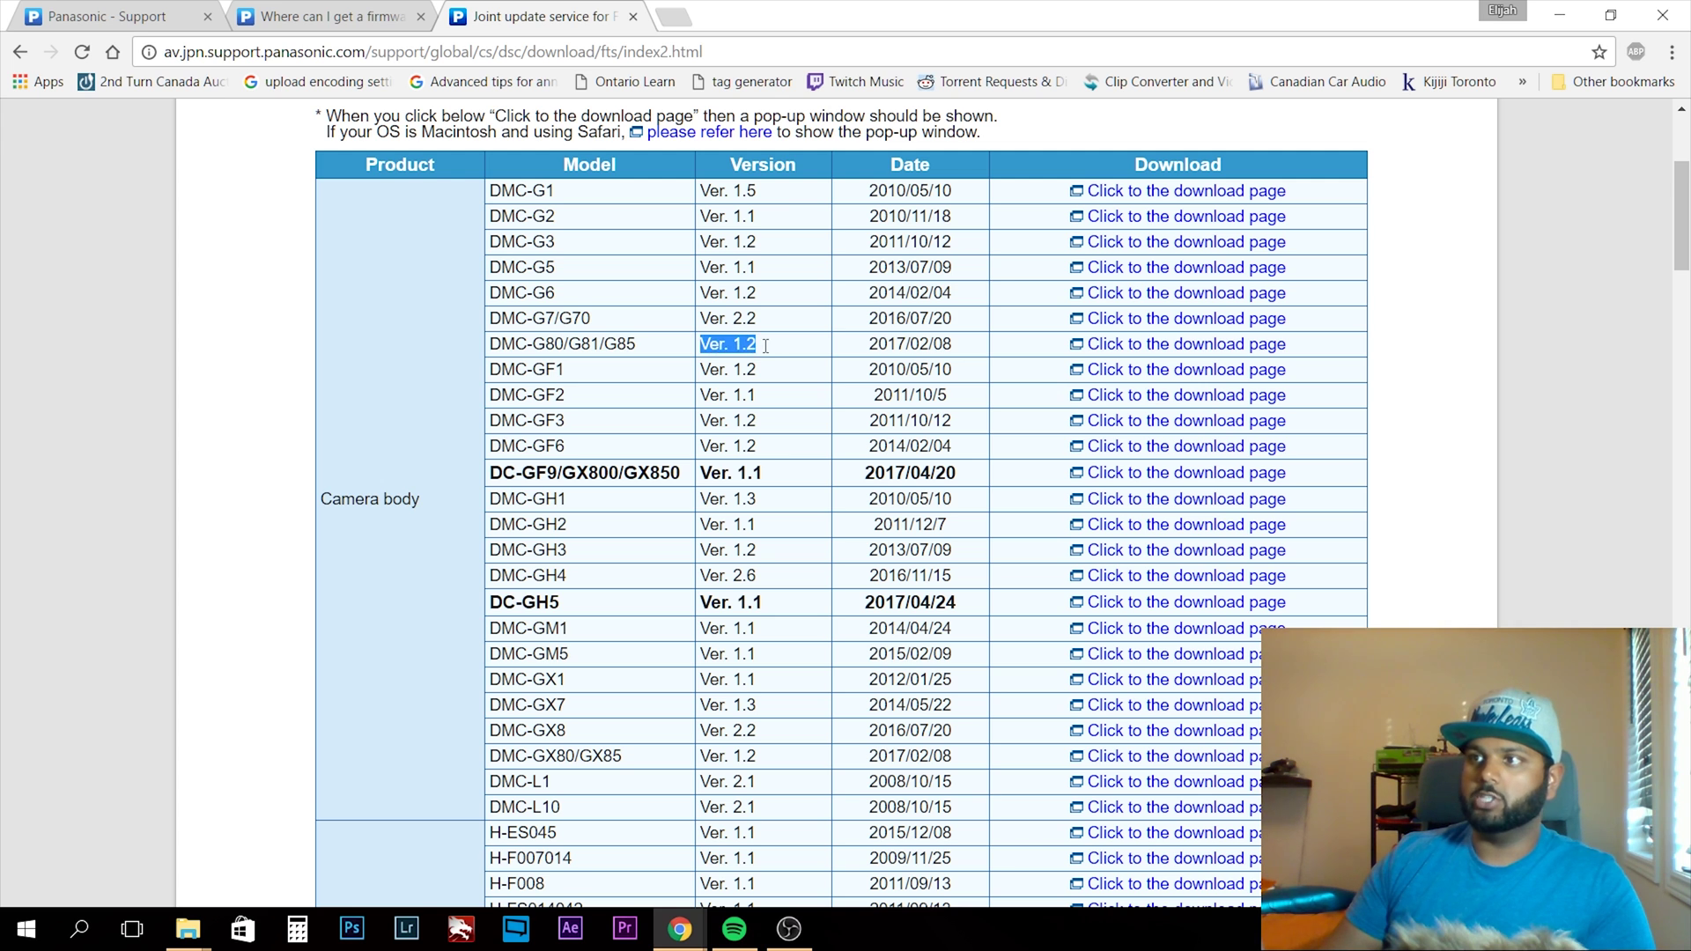
pyautogui.click(722, 348)
pyautogui.moveTo(799, 352); pyautogui.dragTo(990, 349)
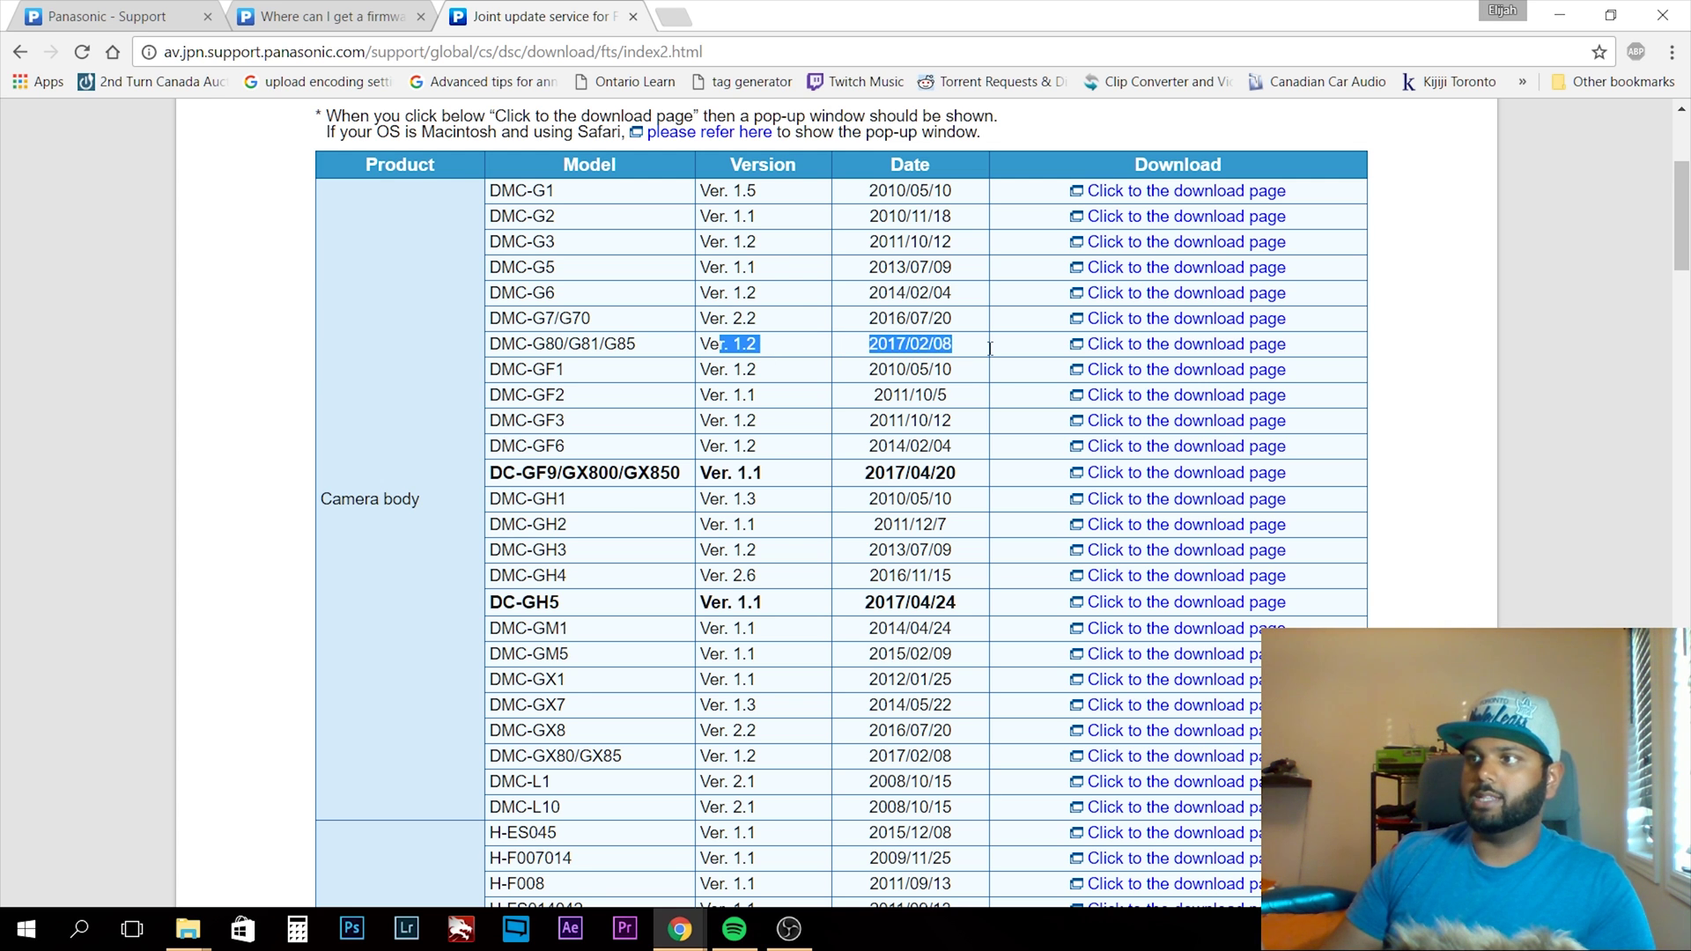
pyautogui.scroll(-4, 653, 357)
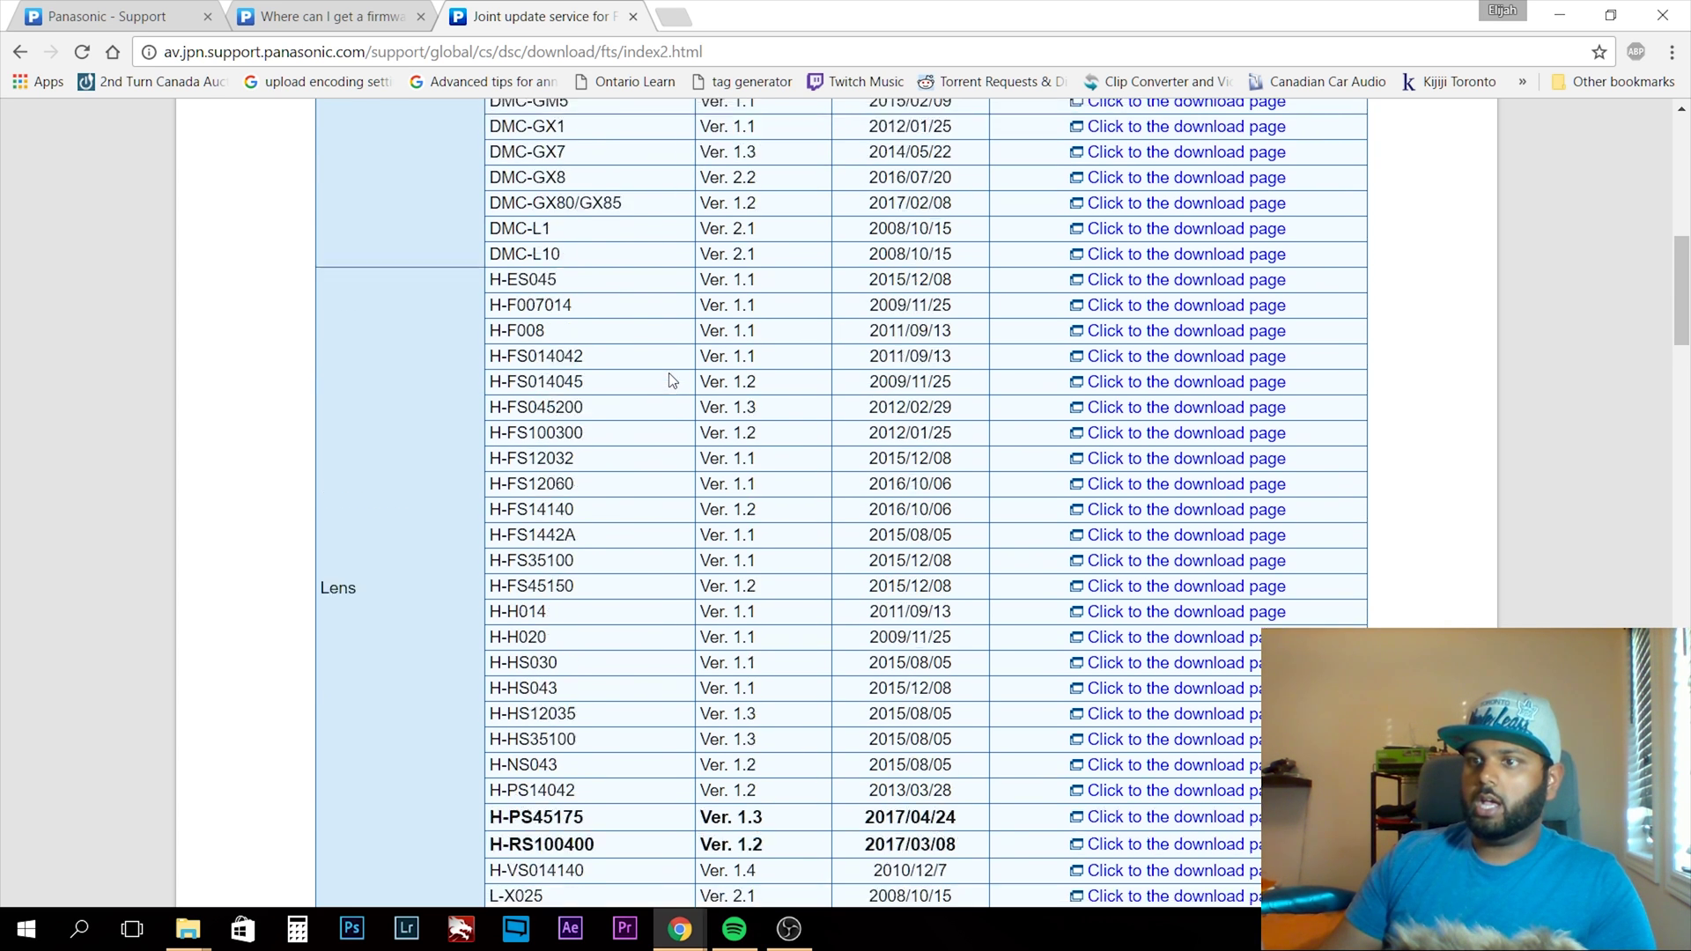
pyautogui.scroll(-2, 671, 378)
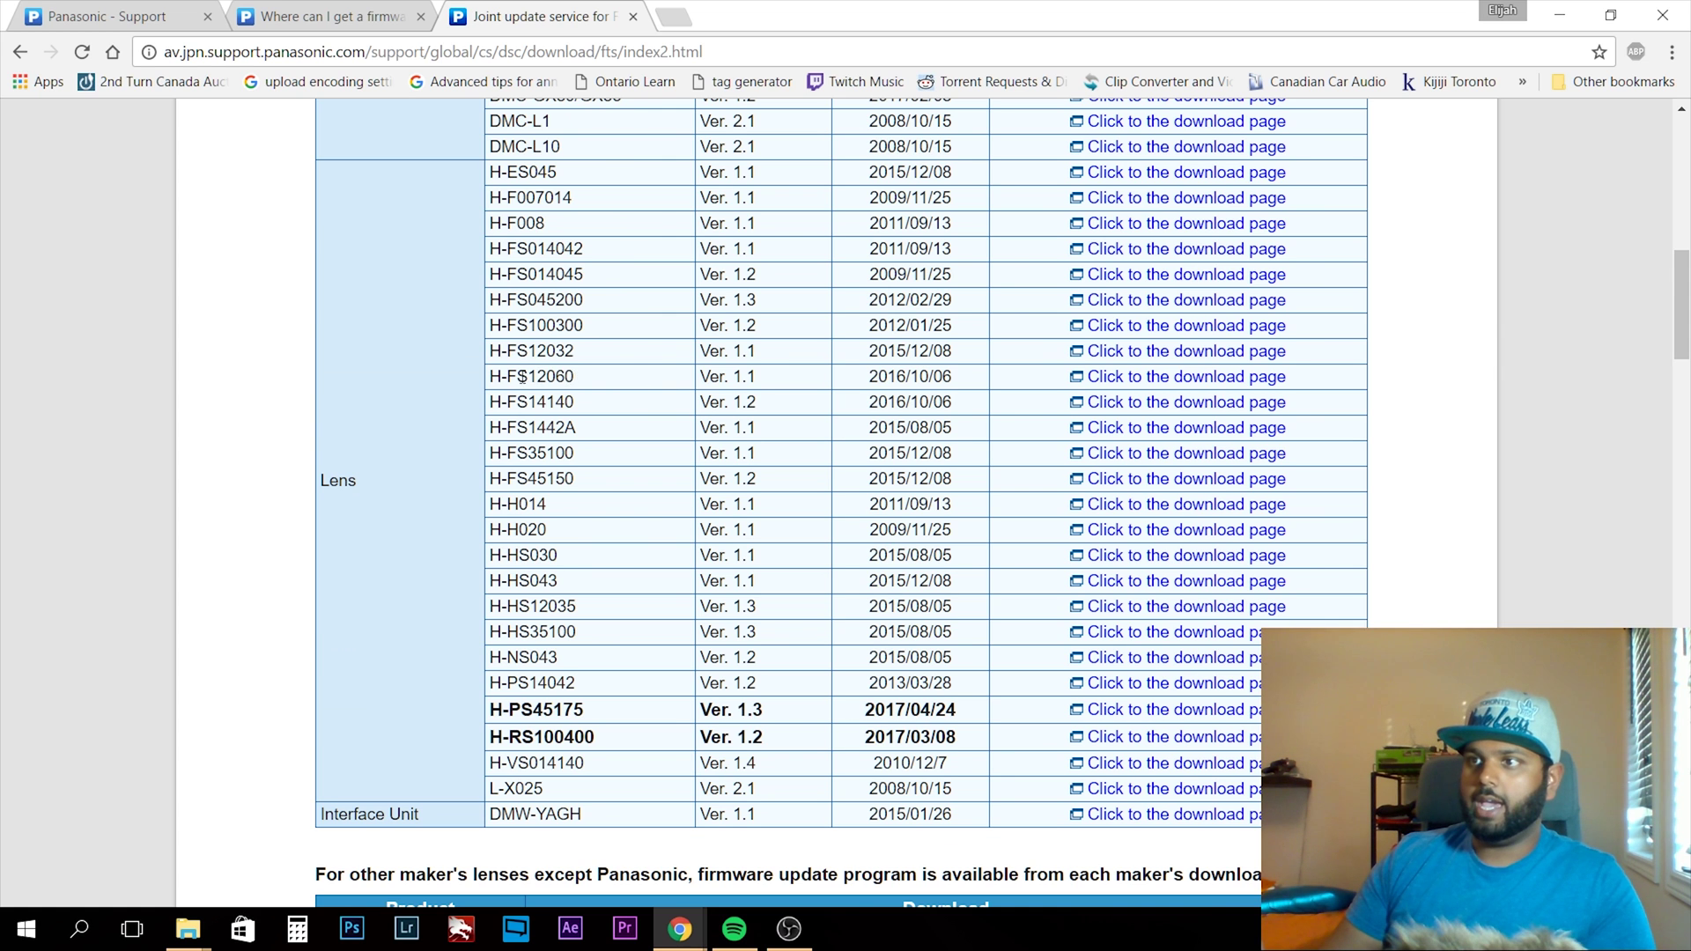
pyautogui.moveTo(694, 379); pyautogui.dragTo(522, 377)
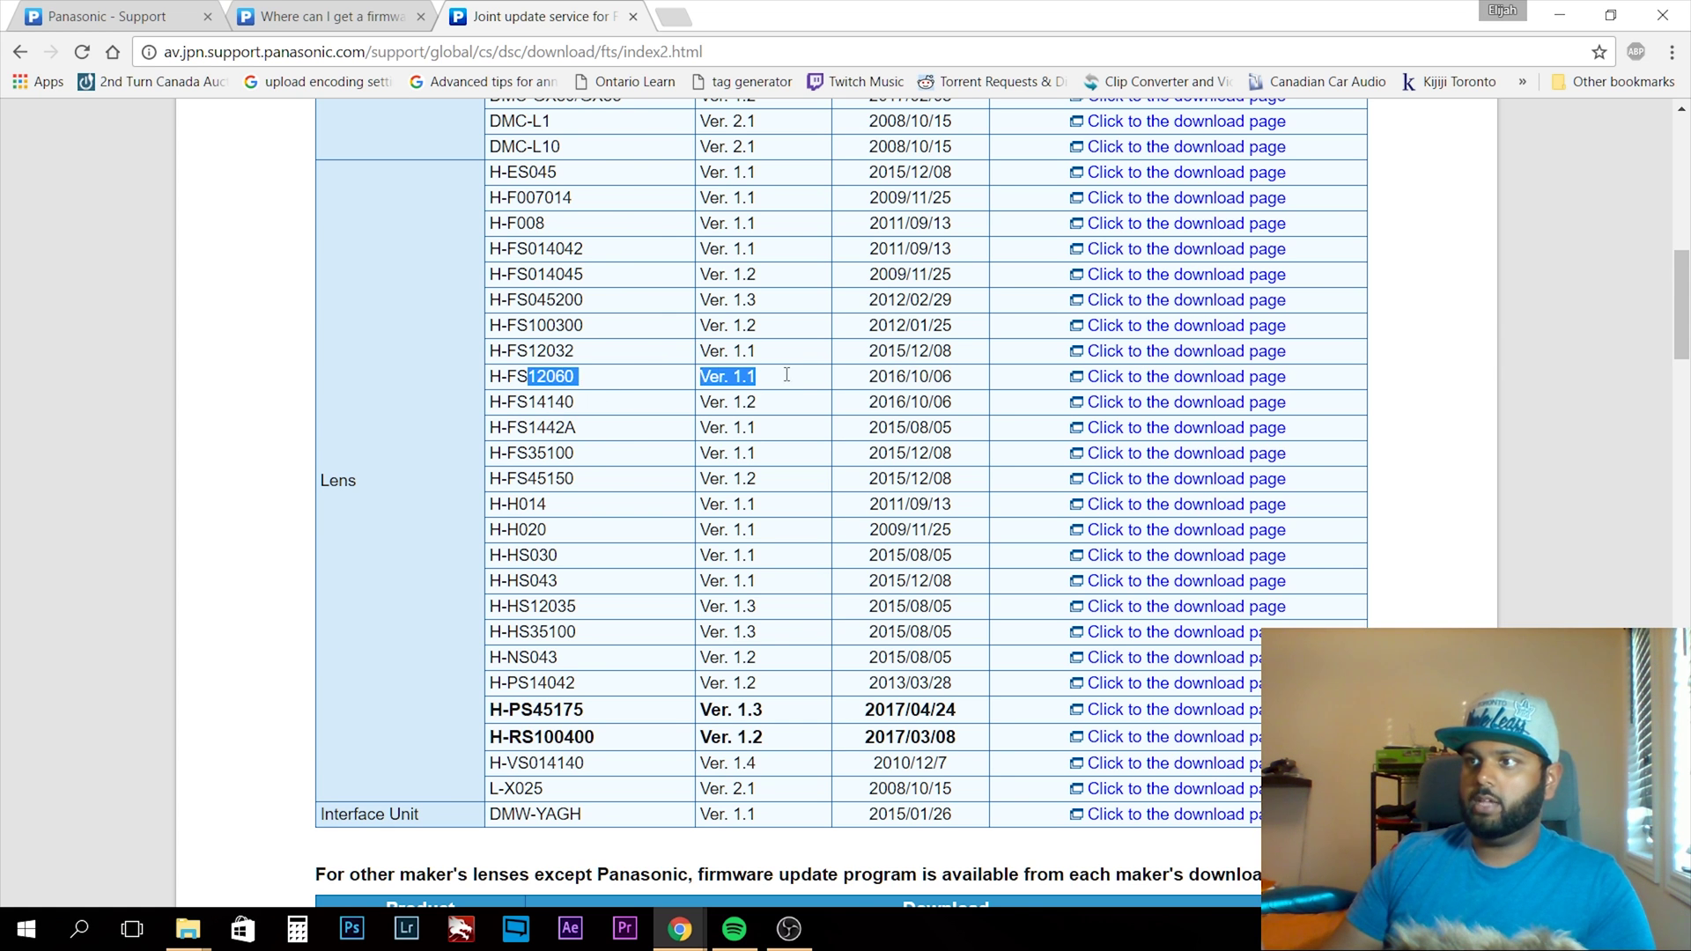
pyautogui.scroll(8, 925, 377)
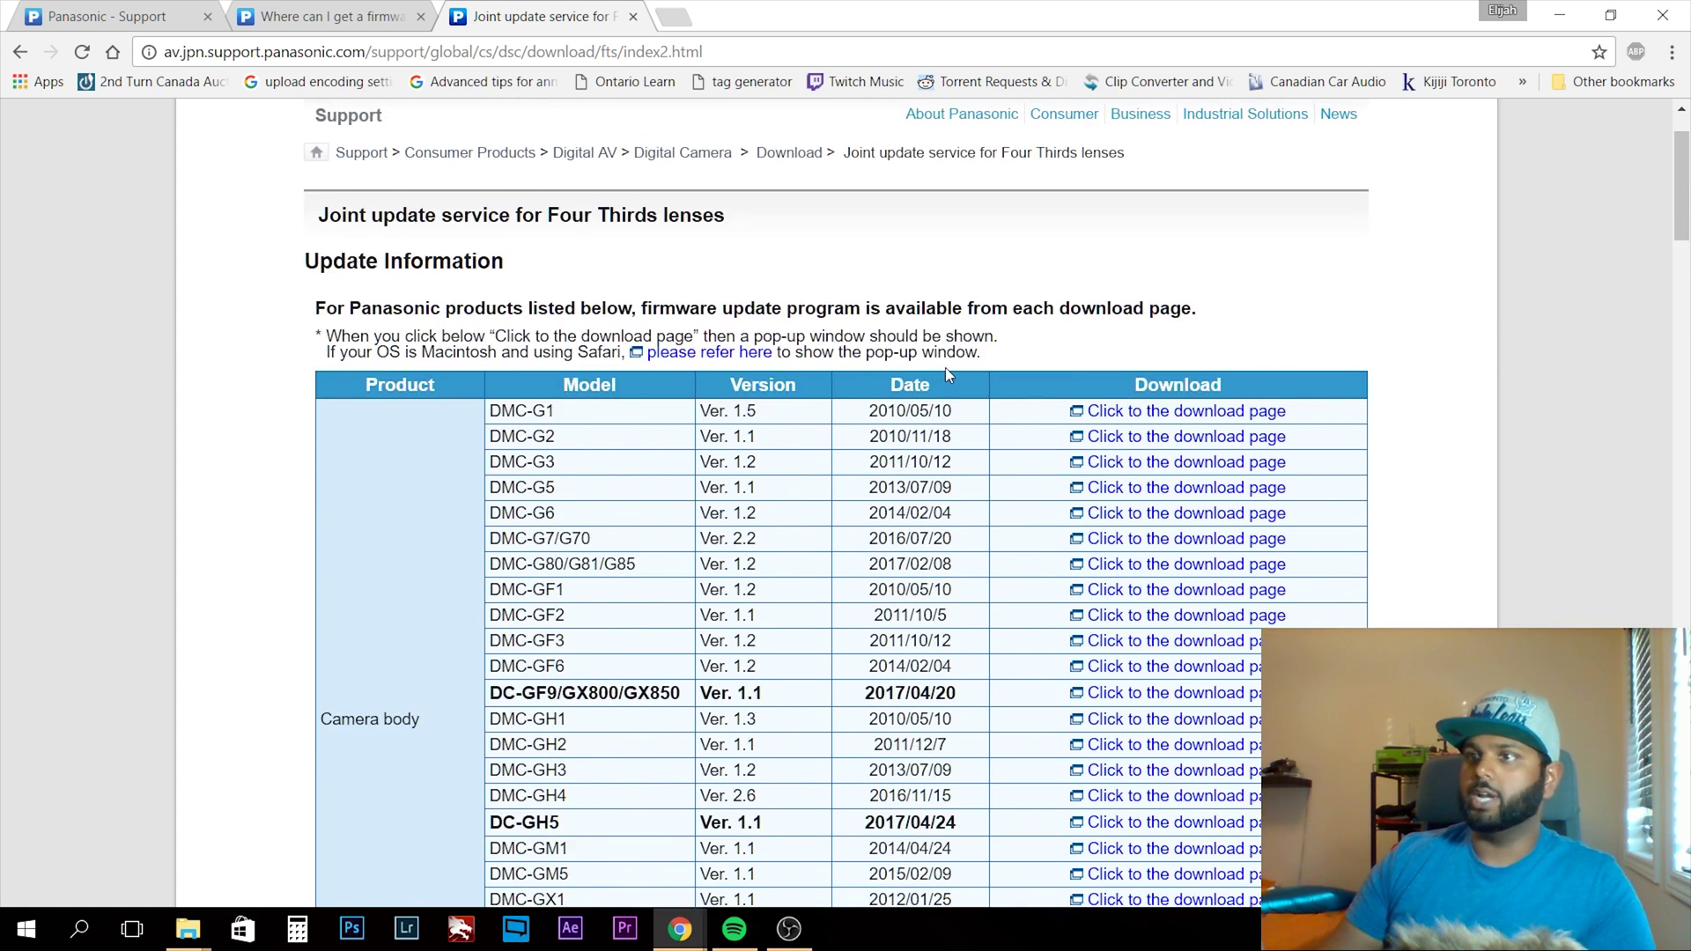
pyautogui.scroll(-2, 755, 361)
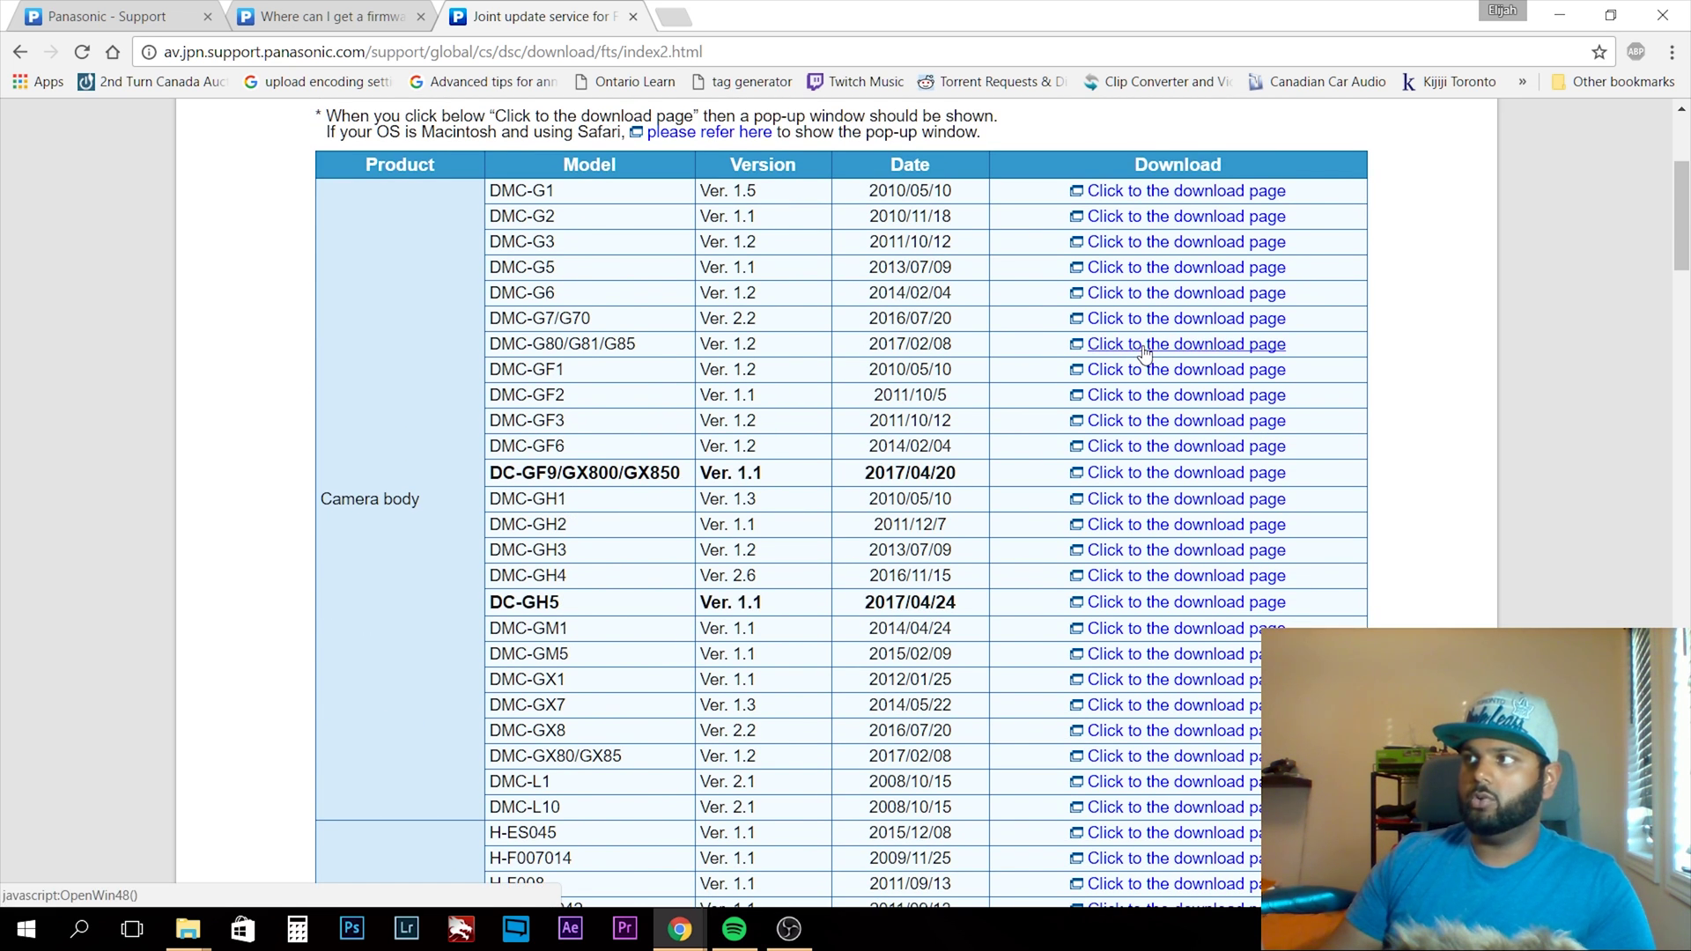
pyautogui.click(1145, 344)
# Scroll to the G85 Windows download section and highlight the G85 entry.
pyautogui.scroll(10, 704, 405)
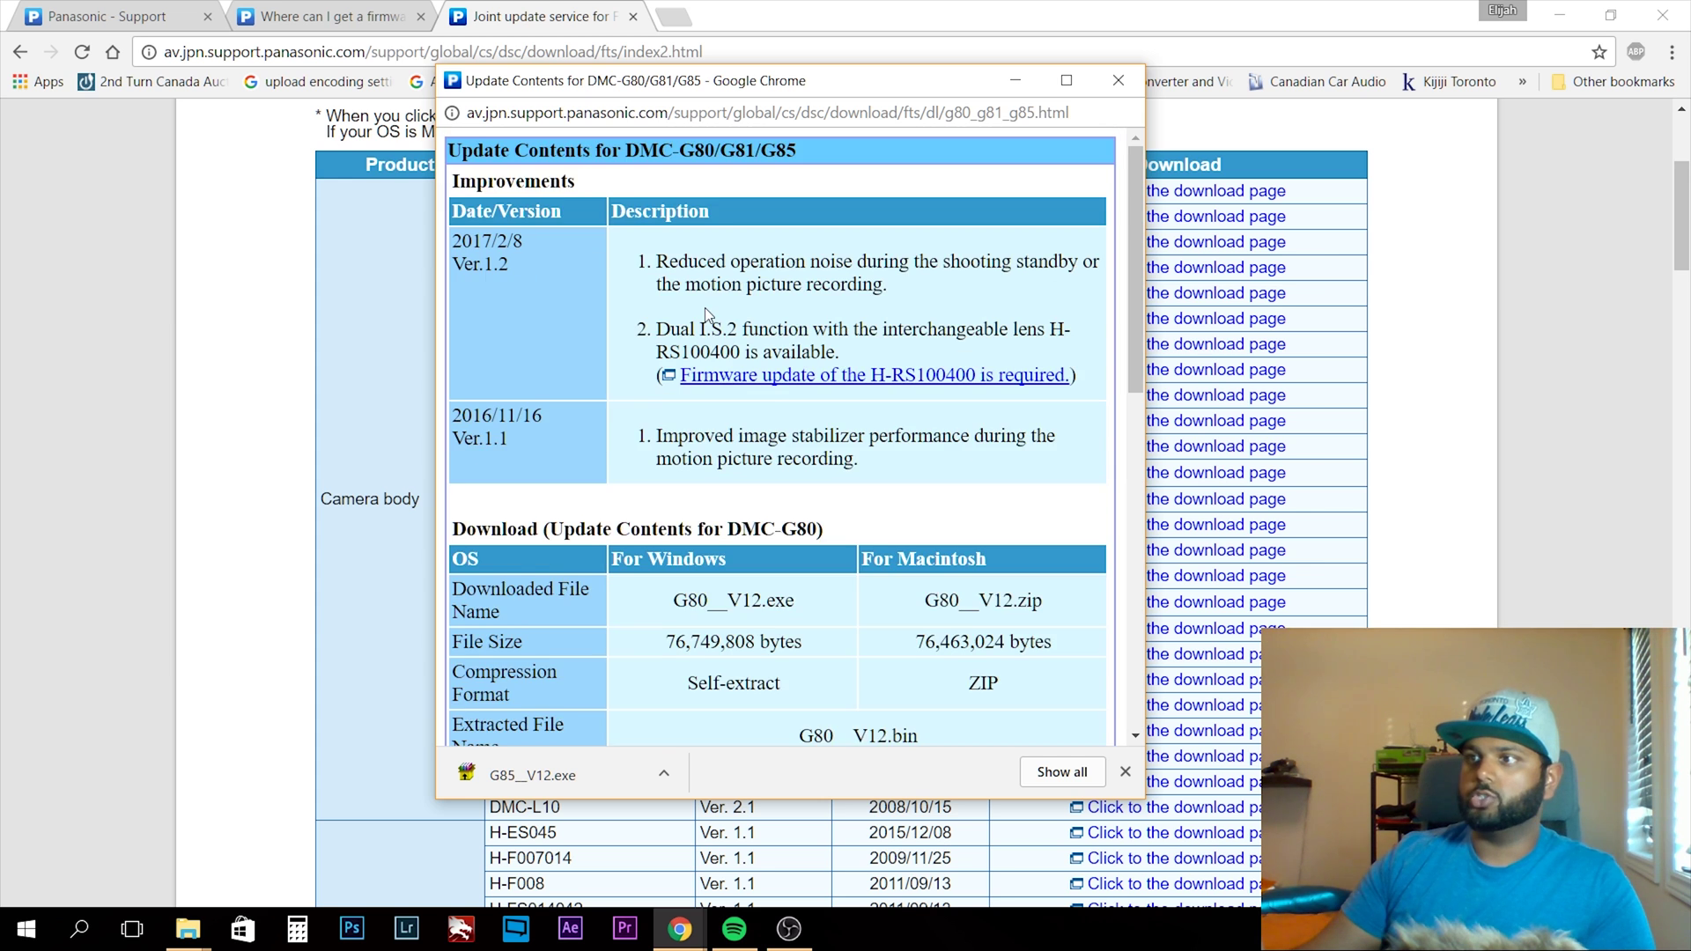
pyautogui.scroll(-2, 705, 370)
pyautogui.scroll(-6, 704, 352)
pyautogui.scroll(-1, 704, 348)
pyautogui.scroll(10, 687, 330)
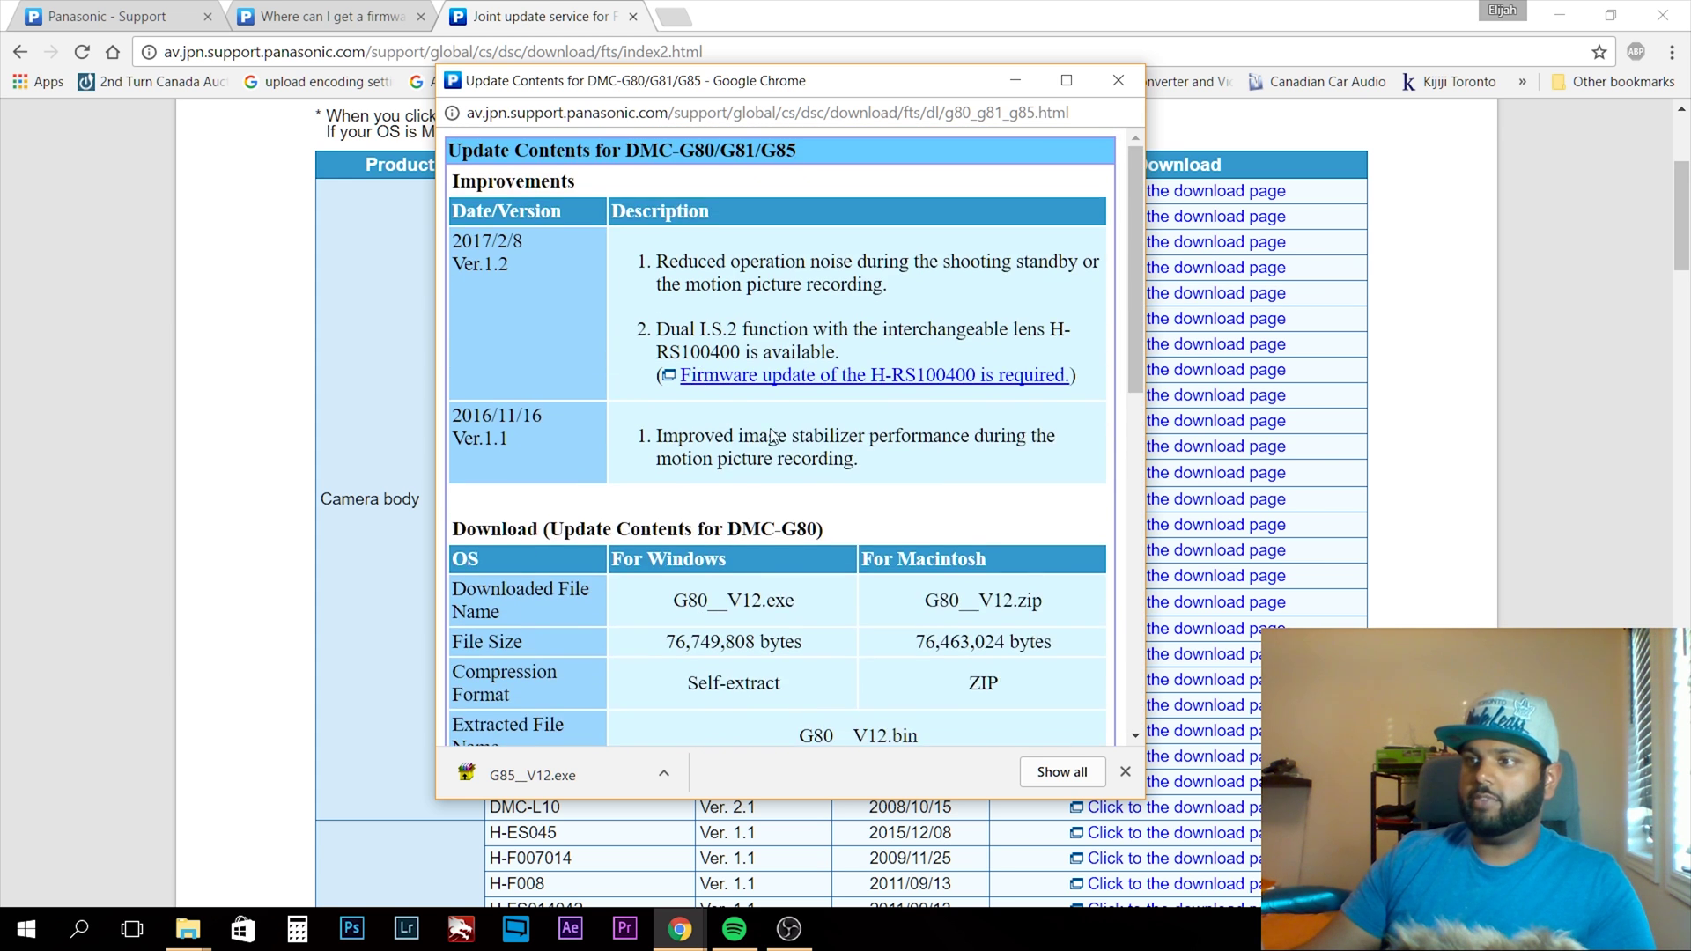
pyautogui.scroll(-1, 673, 317)
pyautogui.scroll(1, 662, 307)
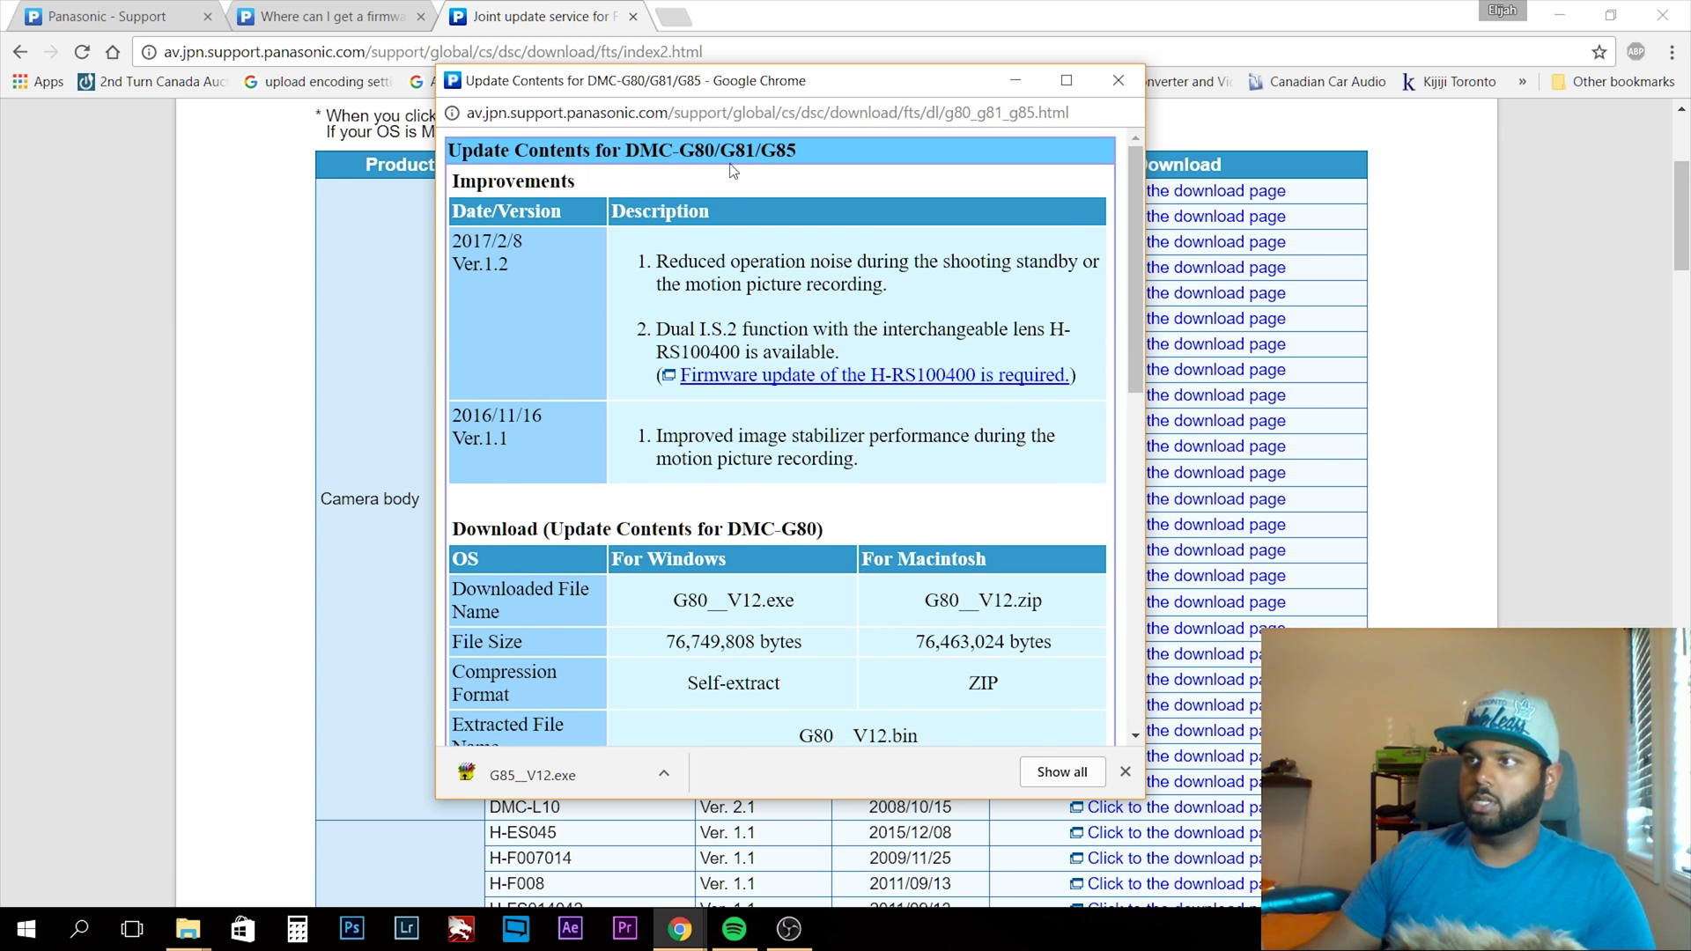
pyautogui.scroll(-2, 733, 220)
pyautogui.scroll(2, 736, 290)
pyautogui.scroll(-3, 740, 361)
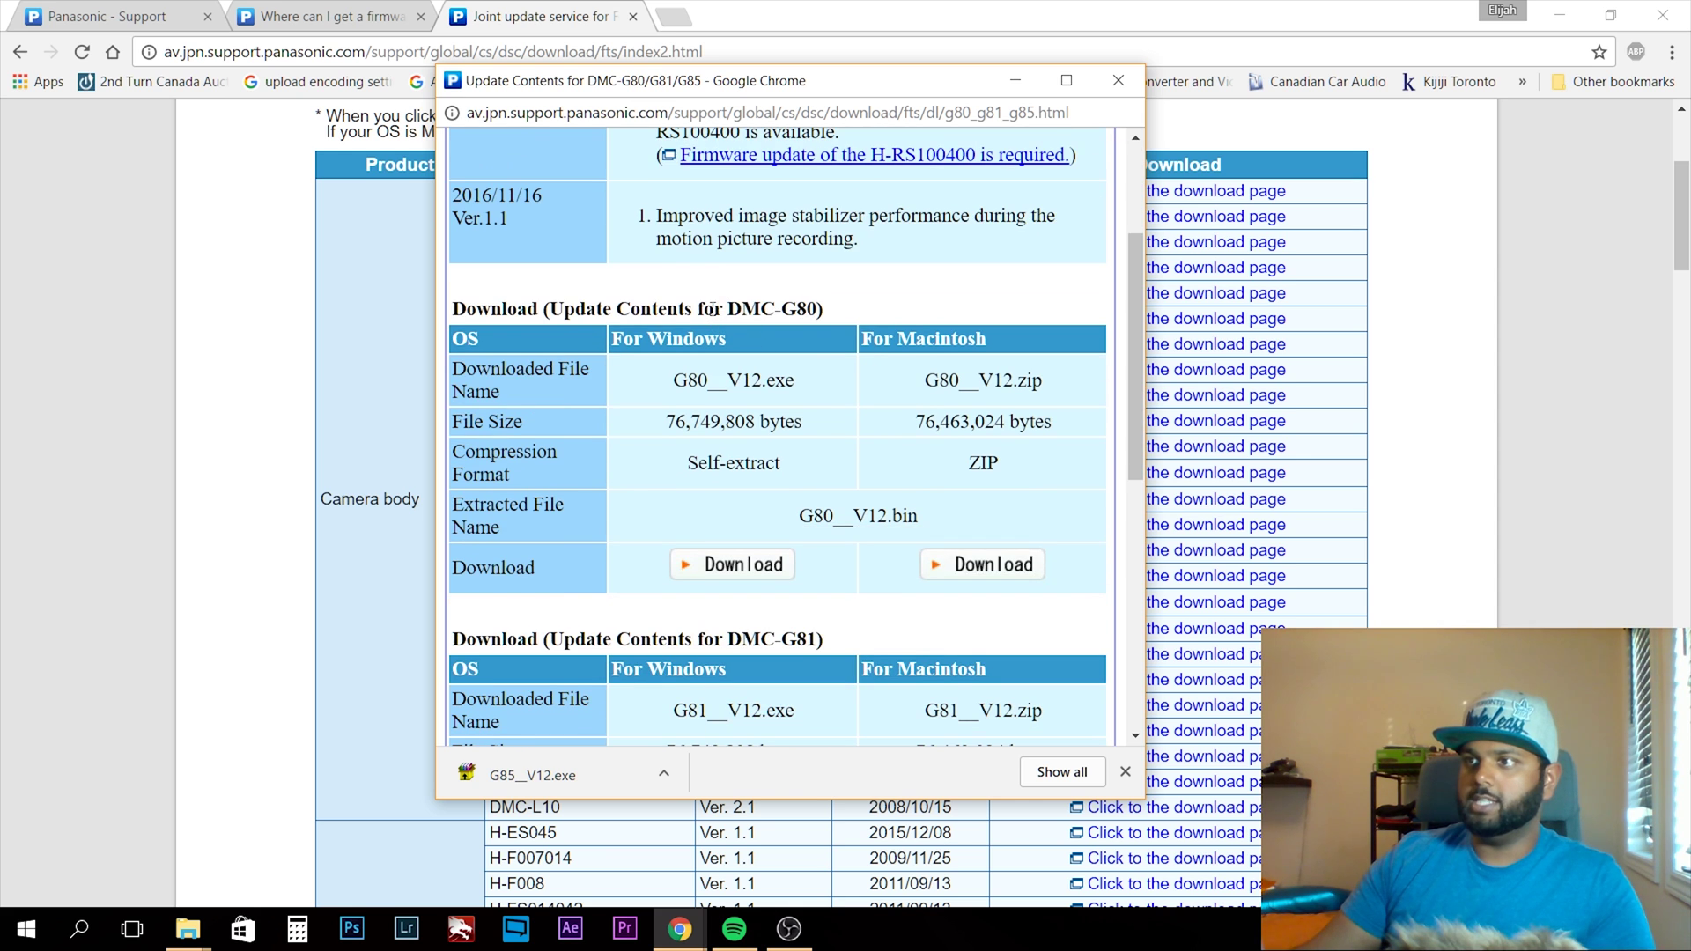
pyautogui.moveTo(713, 309); pyautogui.dragTo(823, 310)
pyautogui.scroll(-4, 722, 385)
pyautogui.scroll(-4, 718, 520)
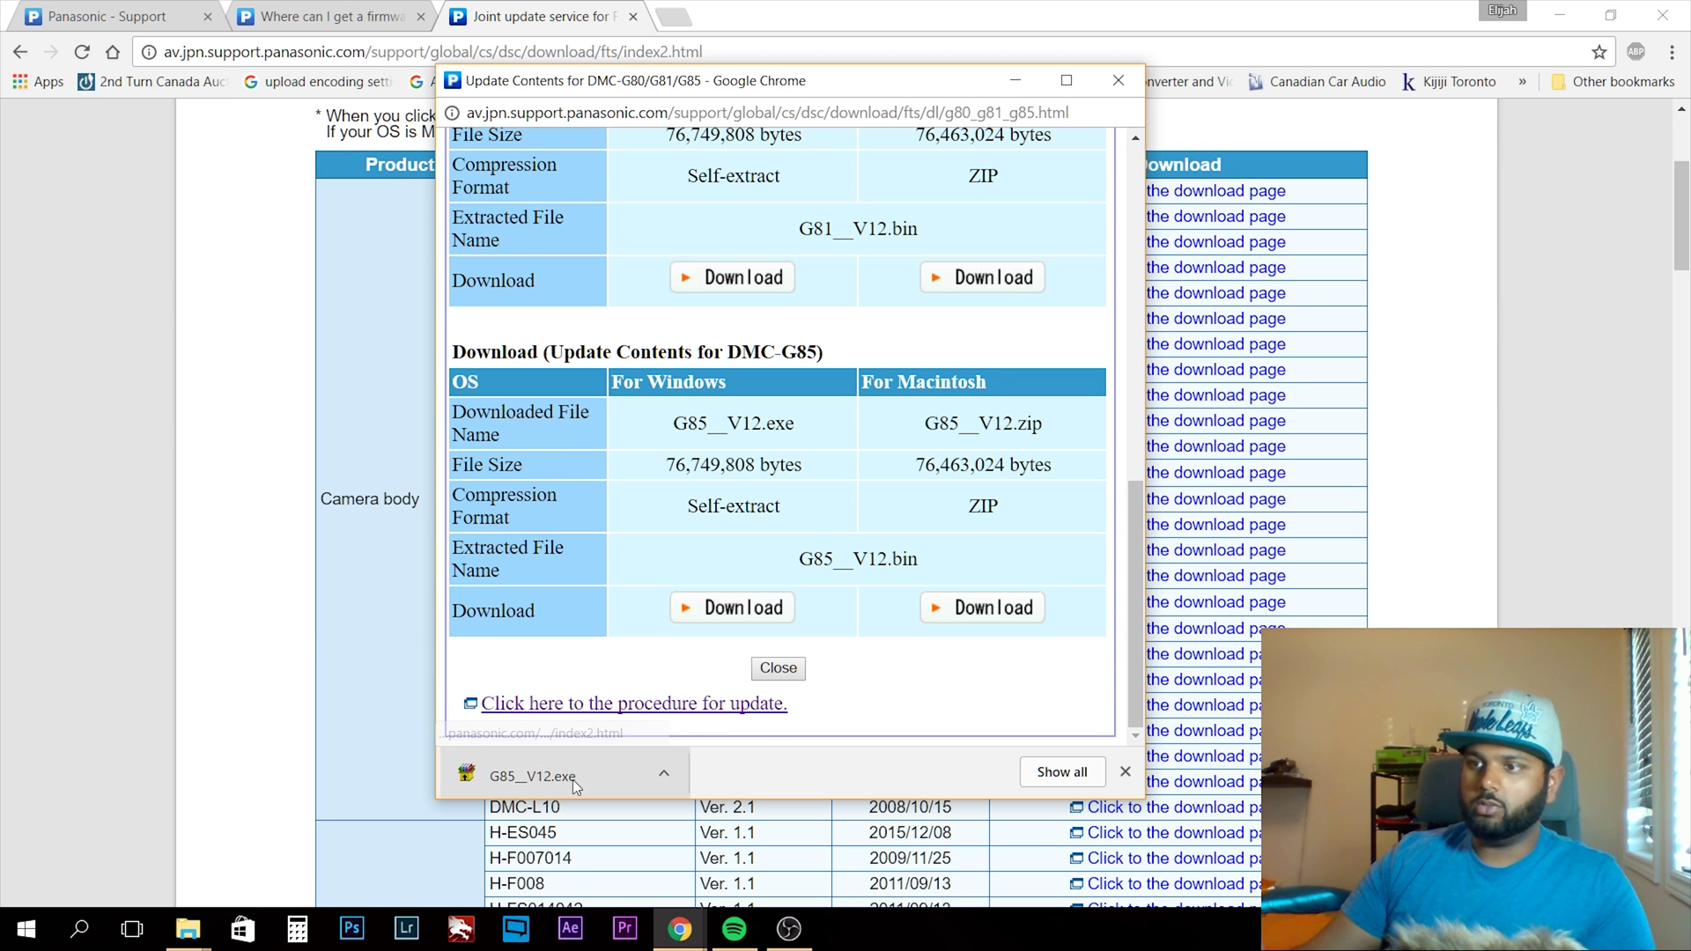
# Open the firmware update procedure instructions and scroll through them.
pyautogui.click(634, 702)
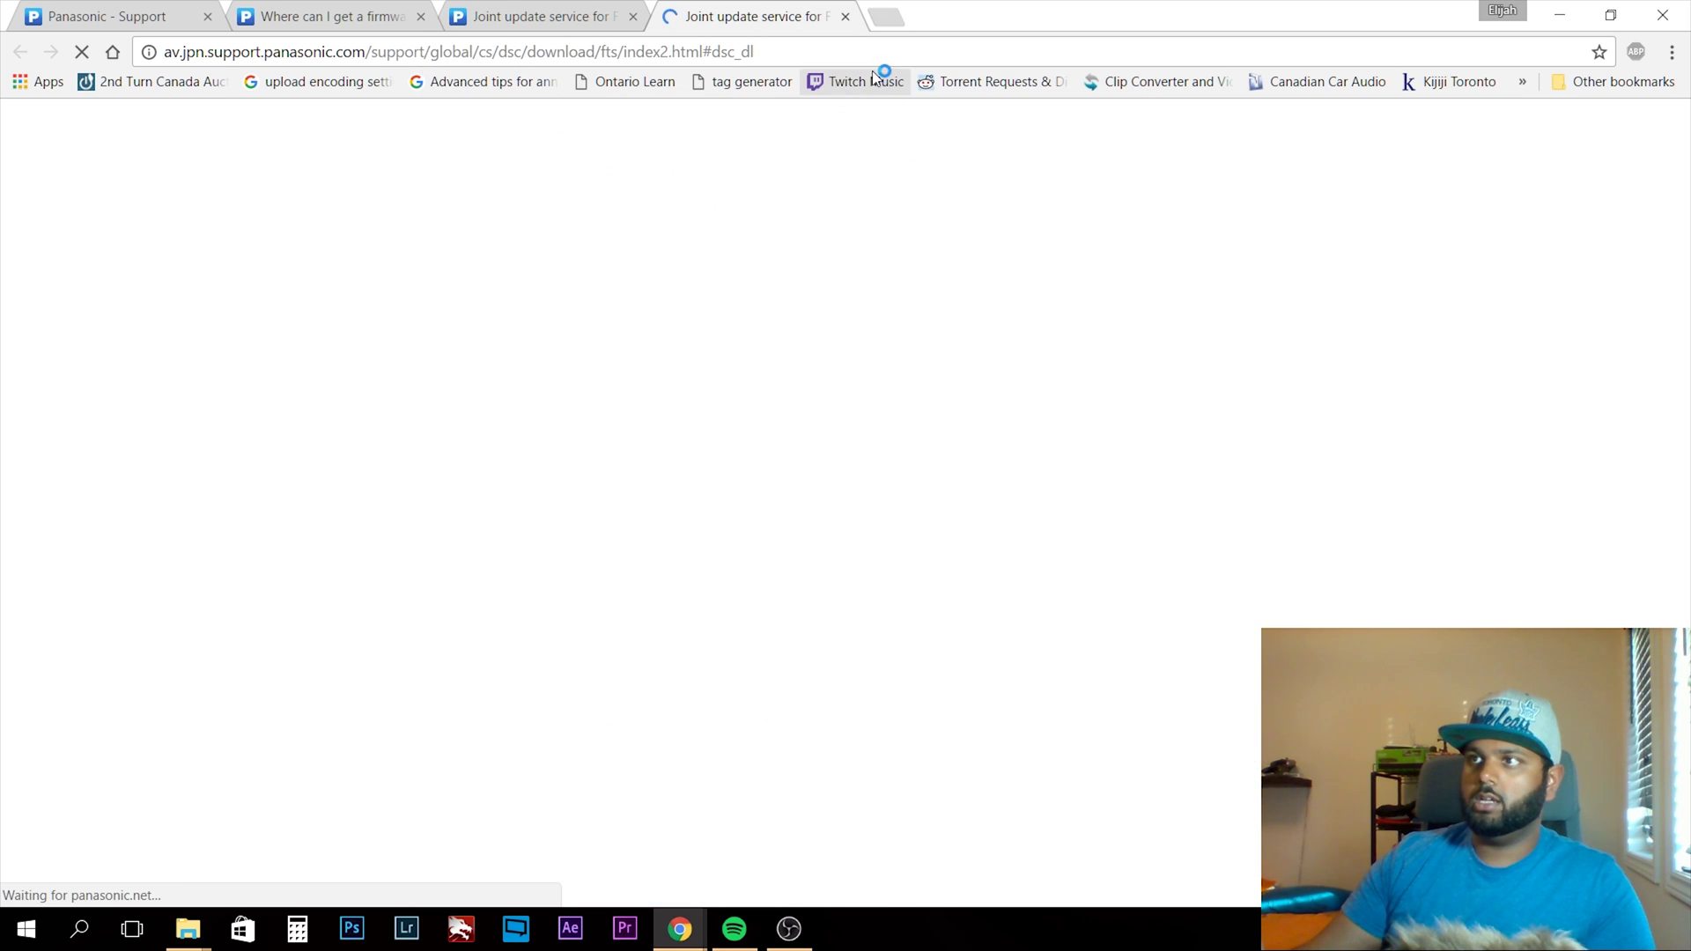
pyautogui.scroll(12, 623, 270)
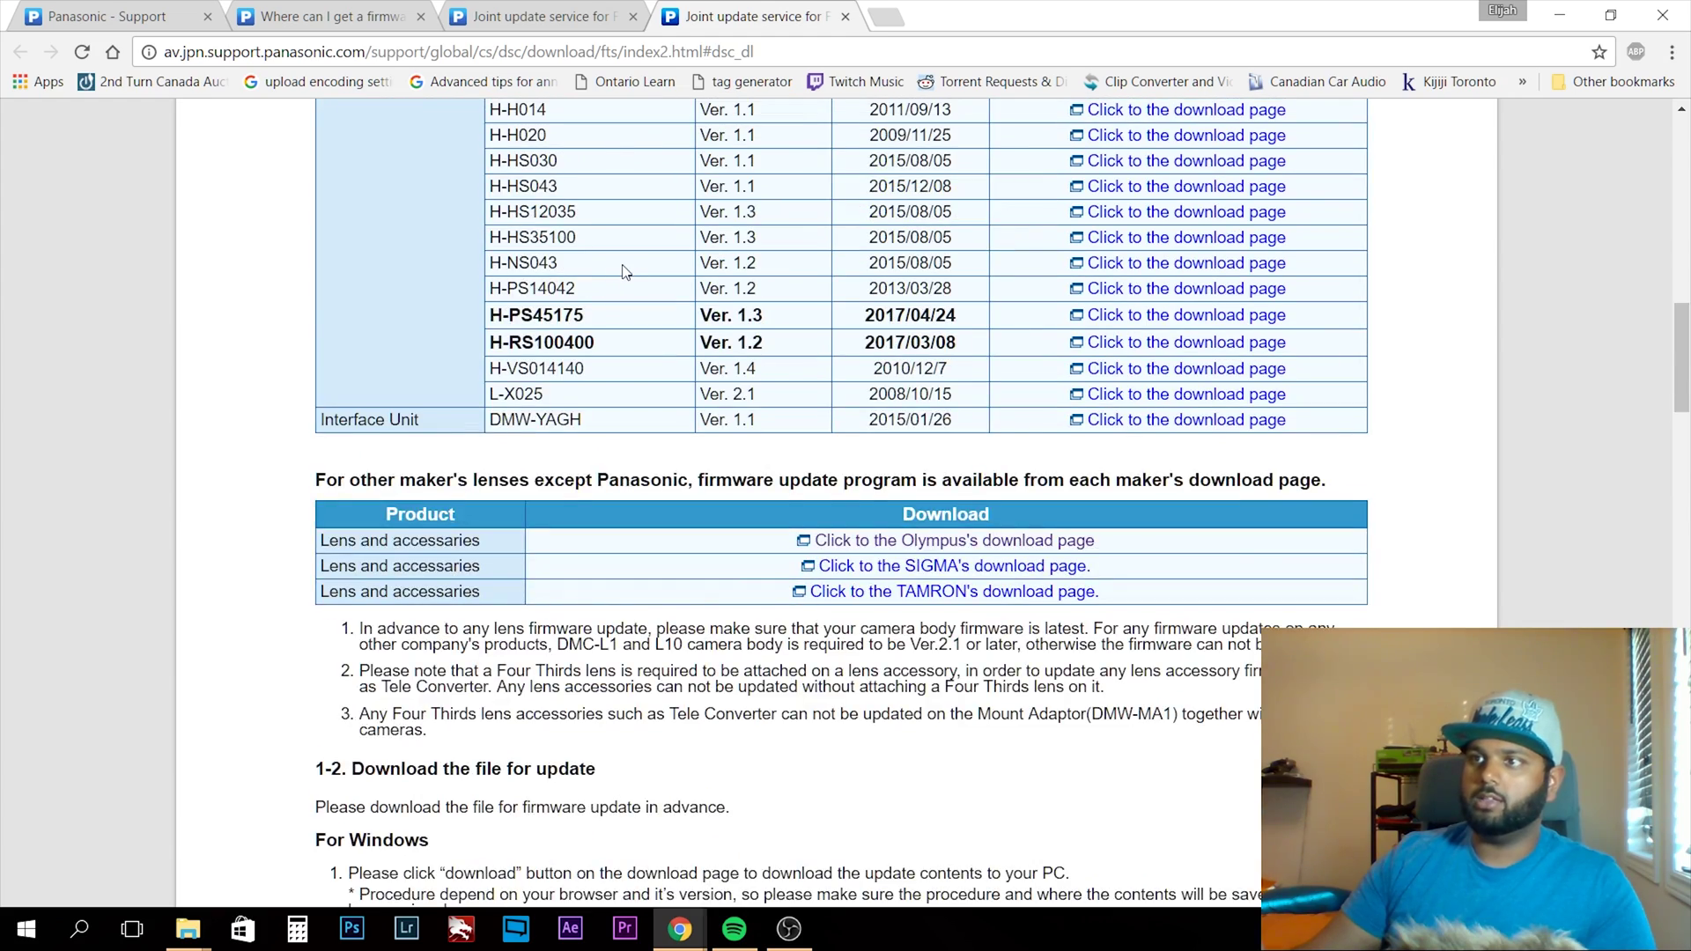
pyautogui.scroll(-10, 610, 314)
pyautogui.scroll(-2, 610, 313)
pyautogui.scroll(-1, 610, 314)
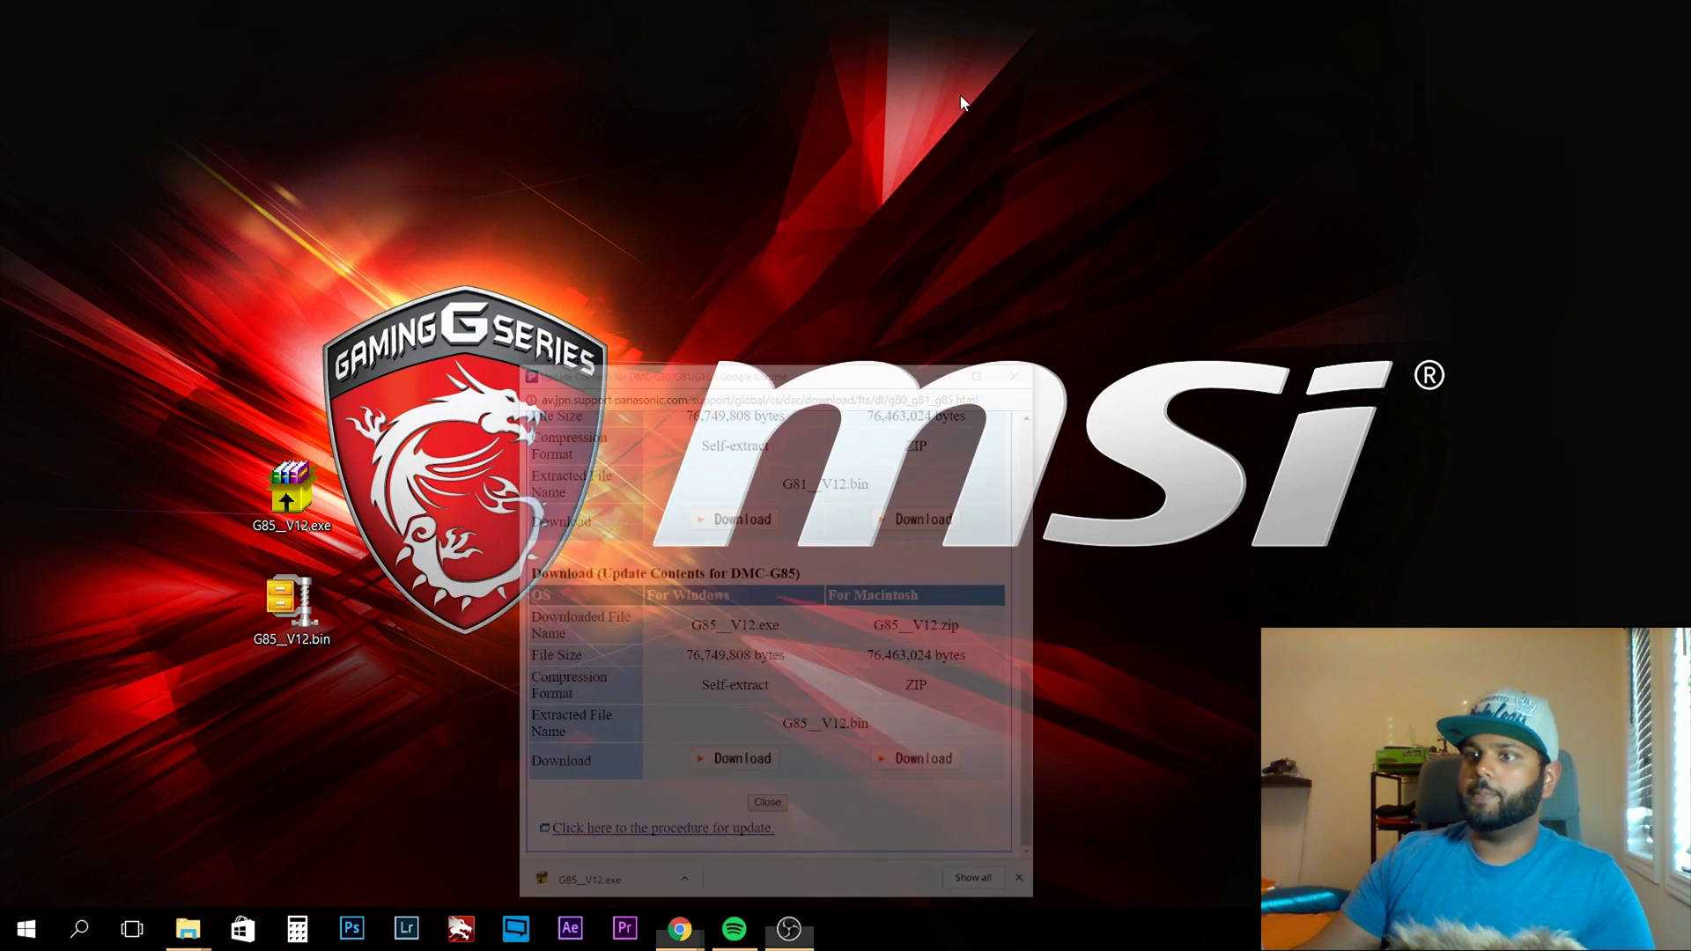
# Run the G85__V12.exe self-extractor and check its file size in Properties.
pyautogui.click(1016, 81)
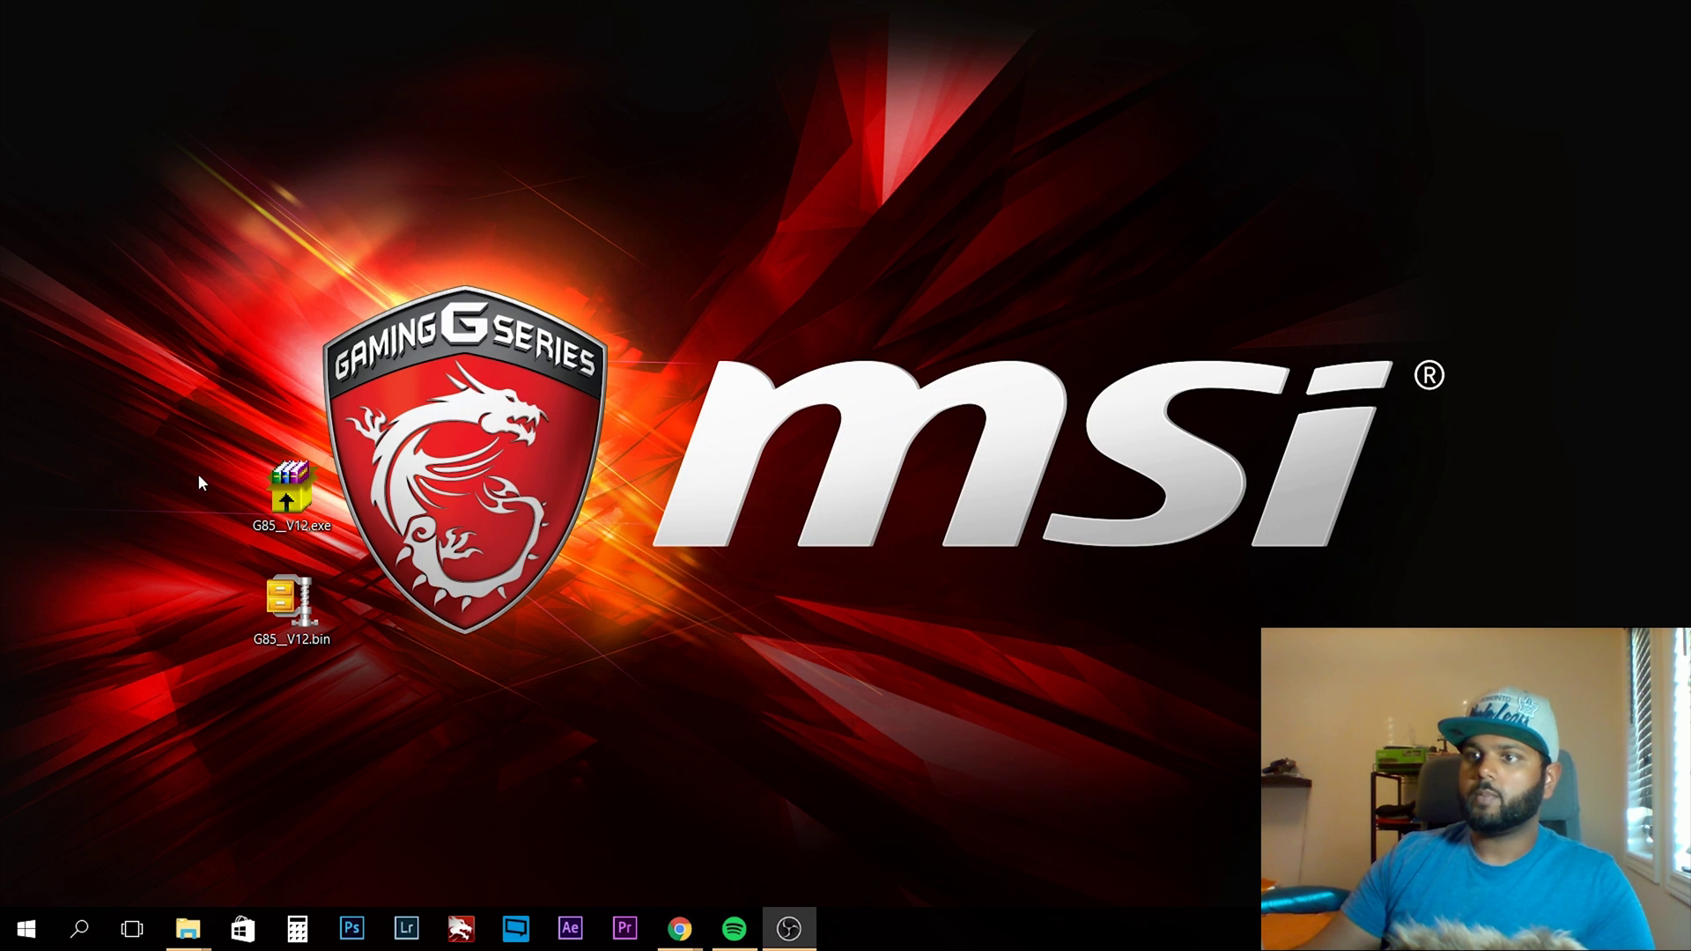
pyautogui.doubleClick(283, 496)
pyautogui.hotkey('shift', 'F10')
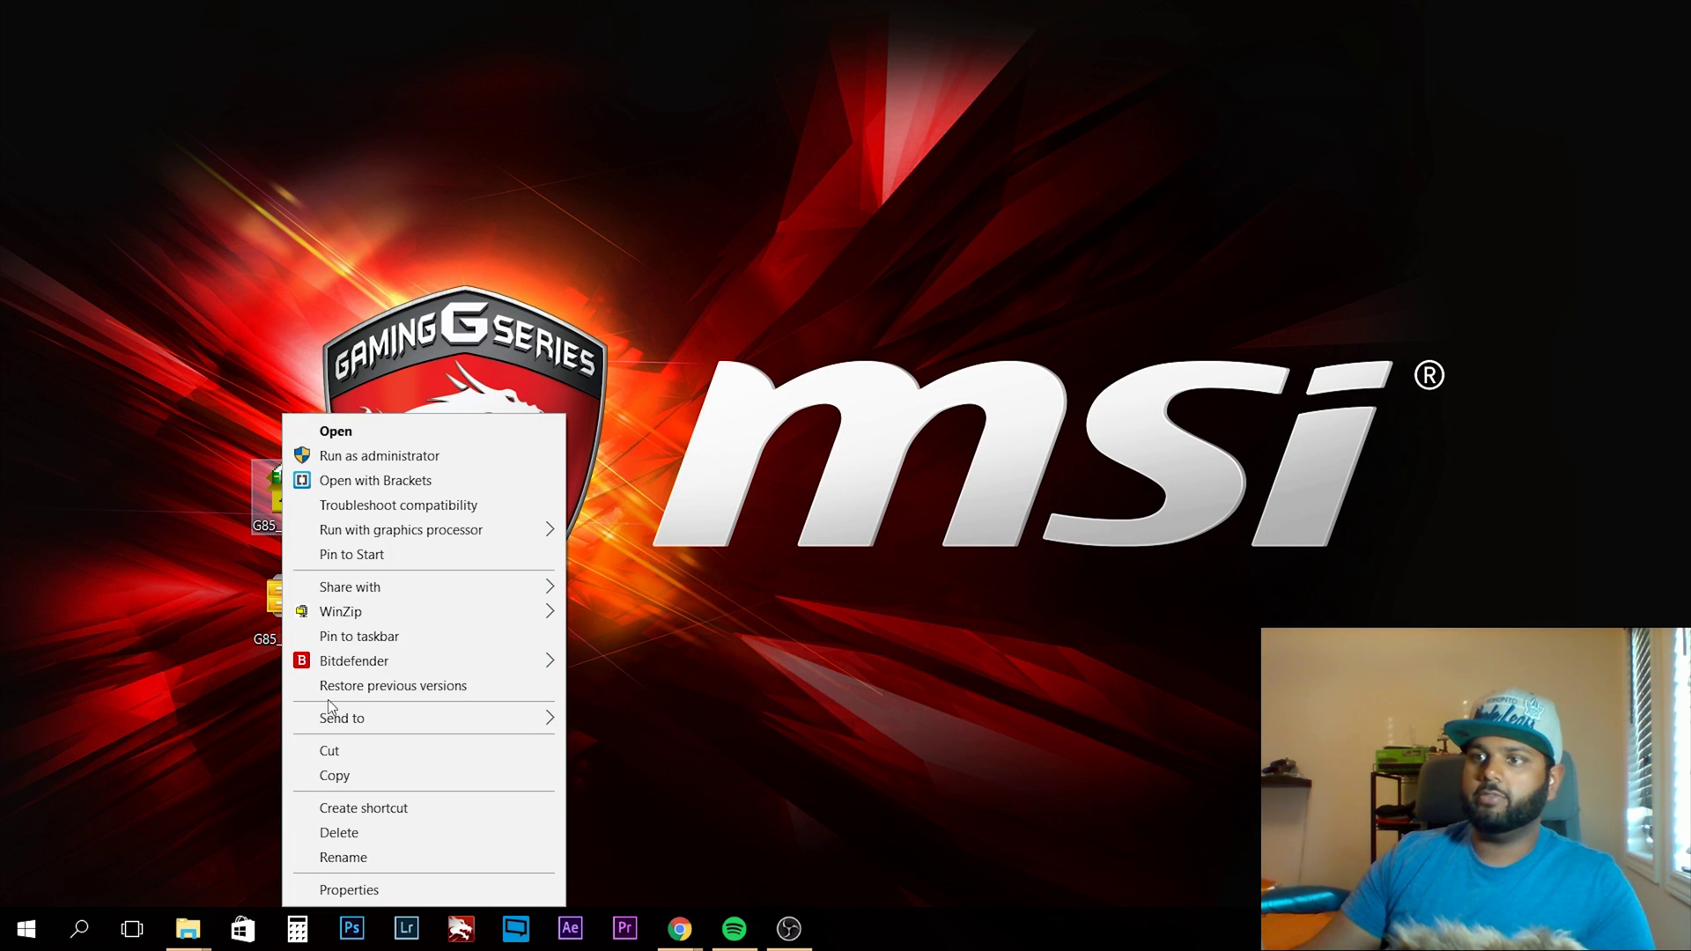
pyautogui.click(352, 890)
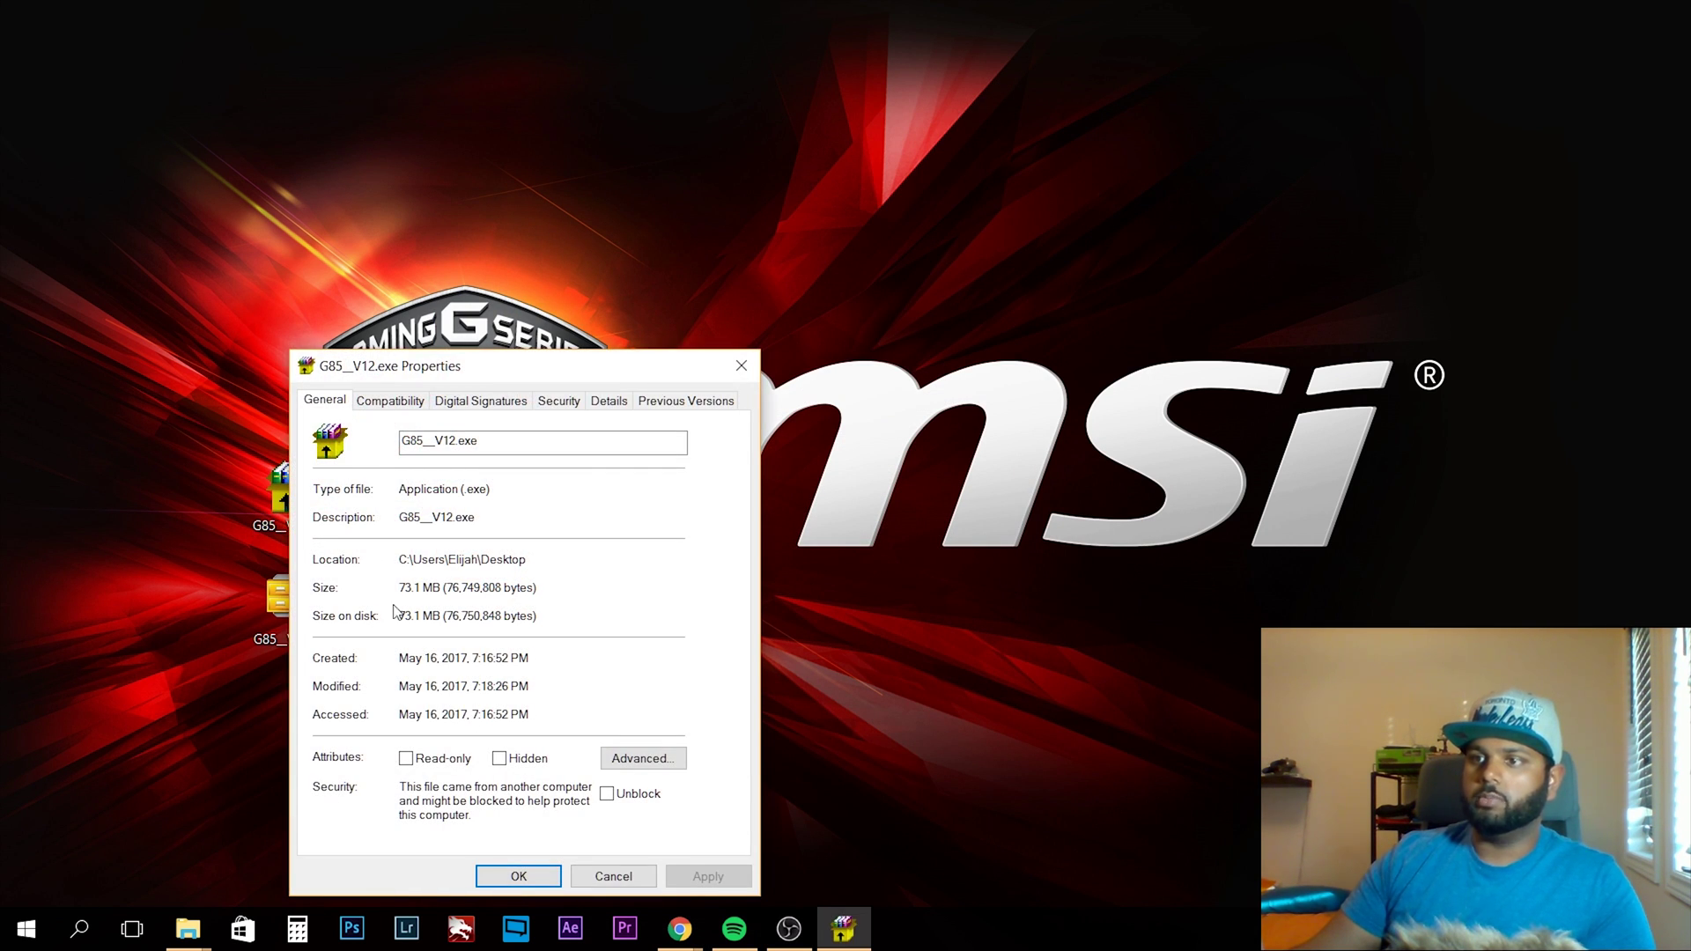
pyautogui.moveTo(404, 590); pyautogui.dragTo(551, 601)
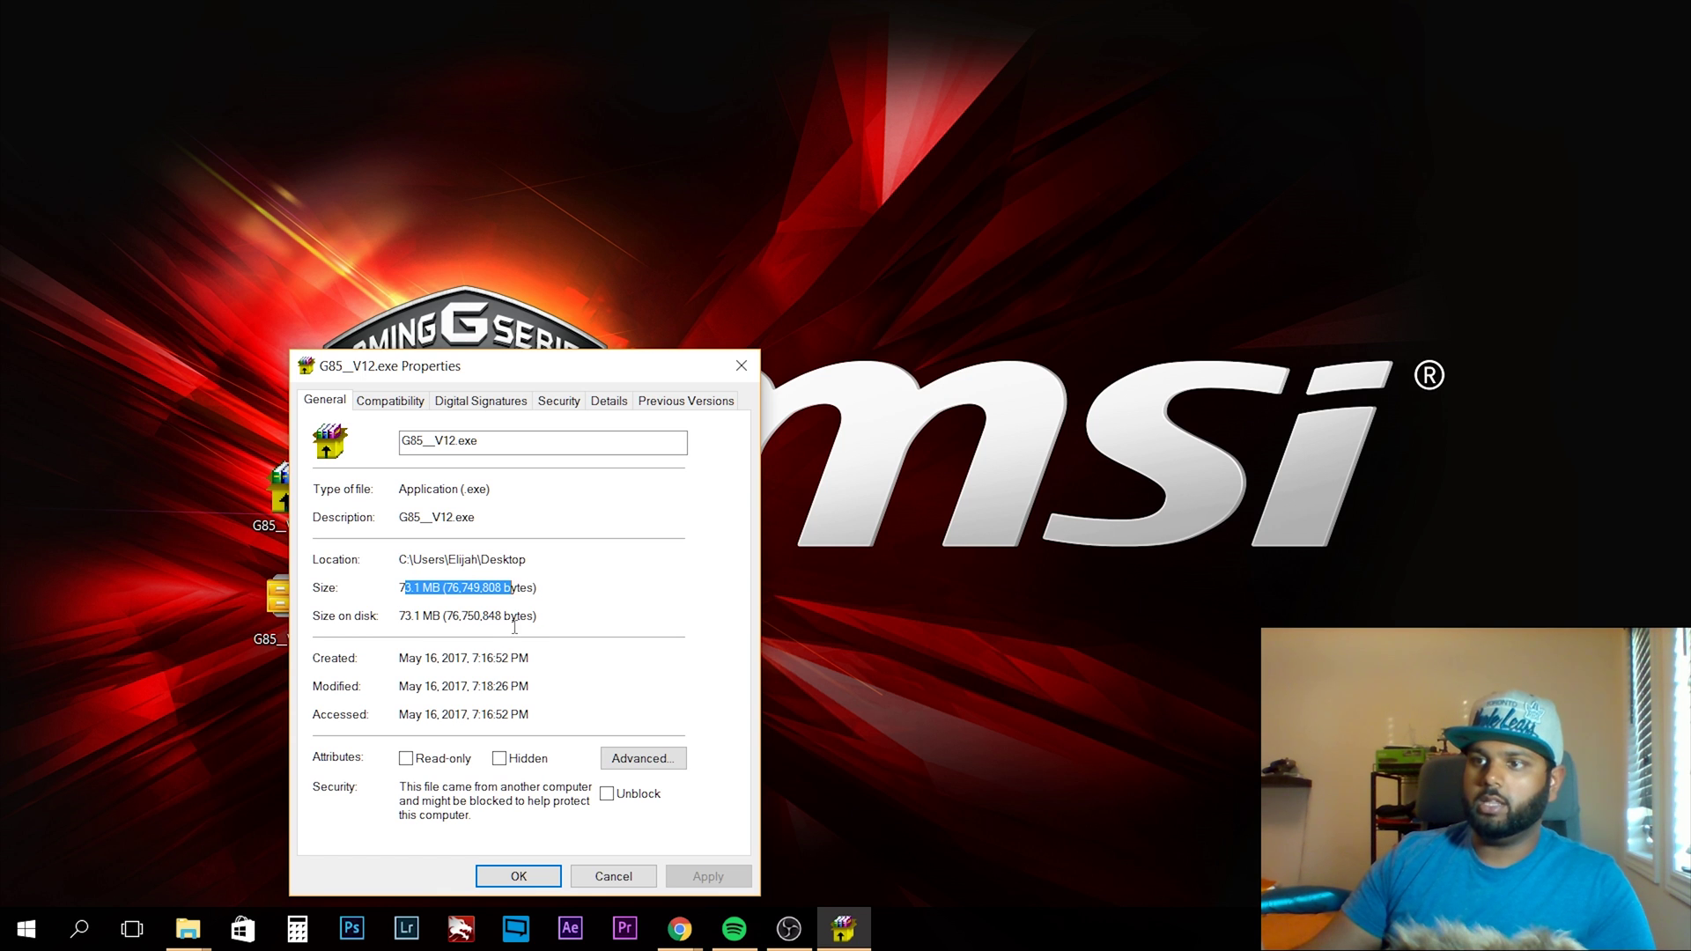
pyautogui.moveTo(404, 596); pyautogui.dragTo(539, 592)
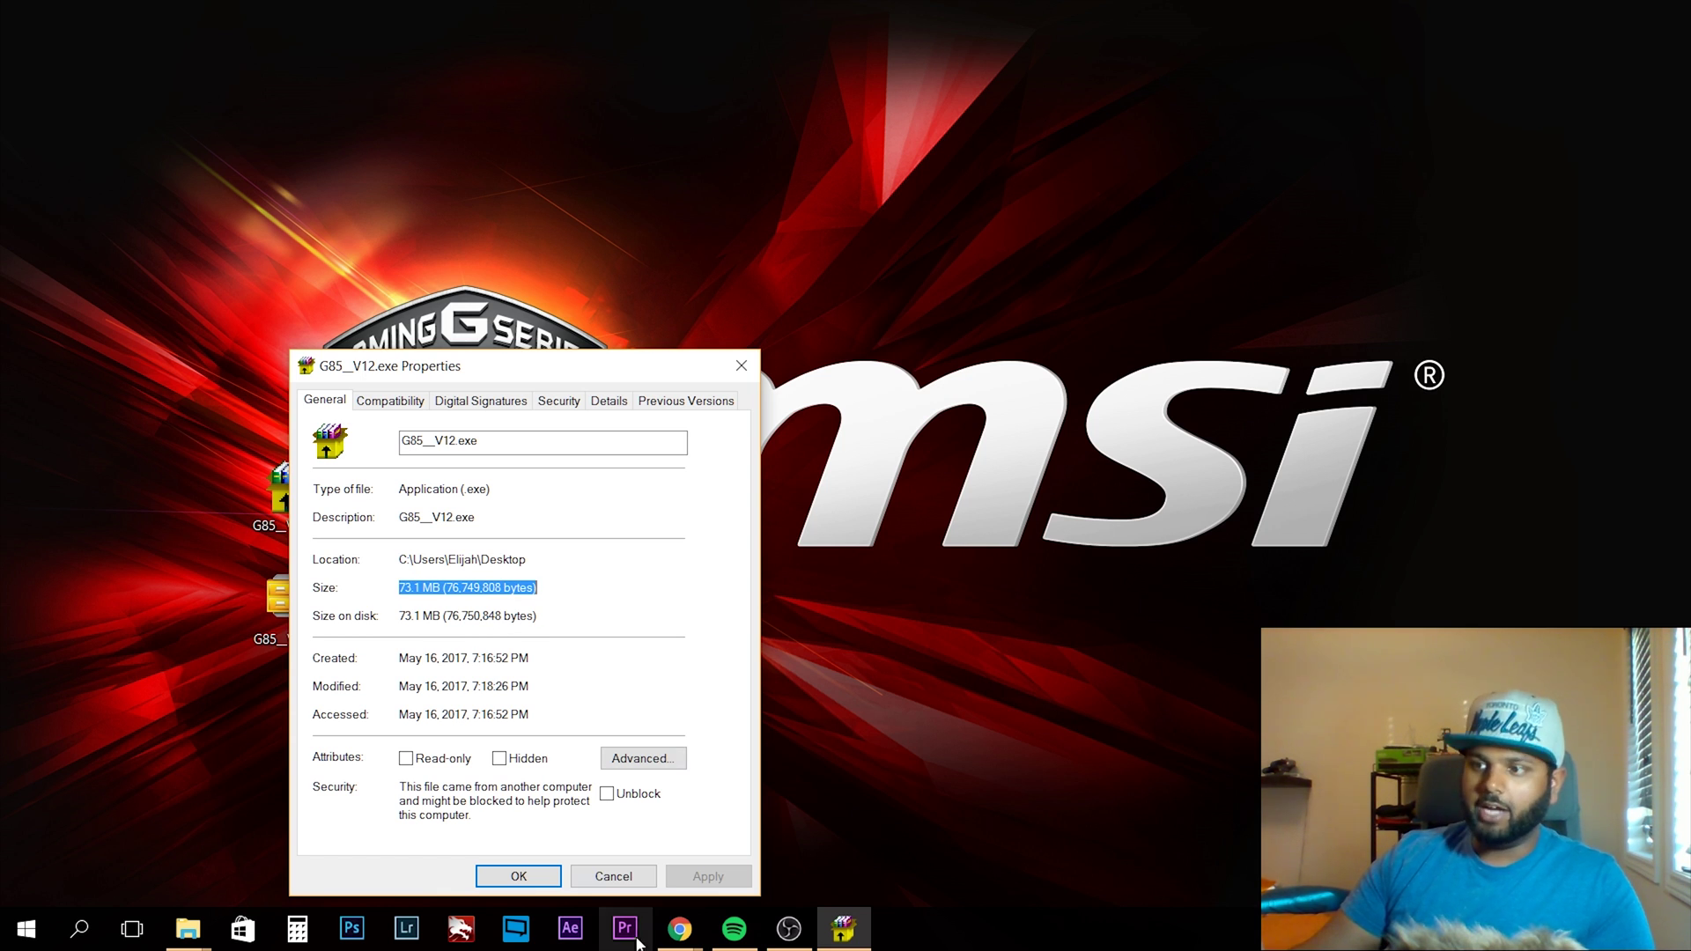
pyautogui.click(604, 876)
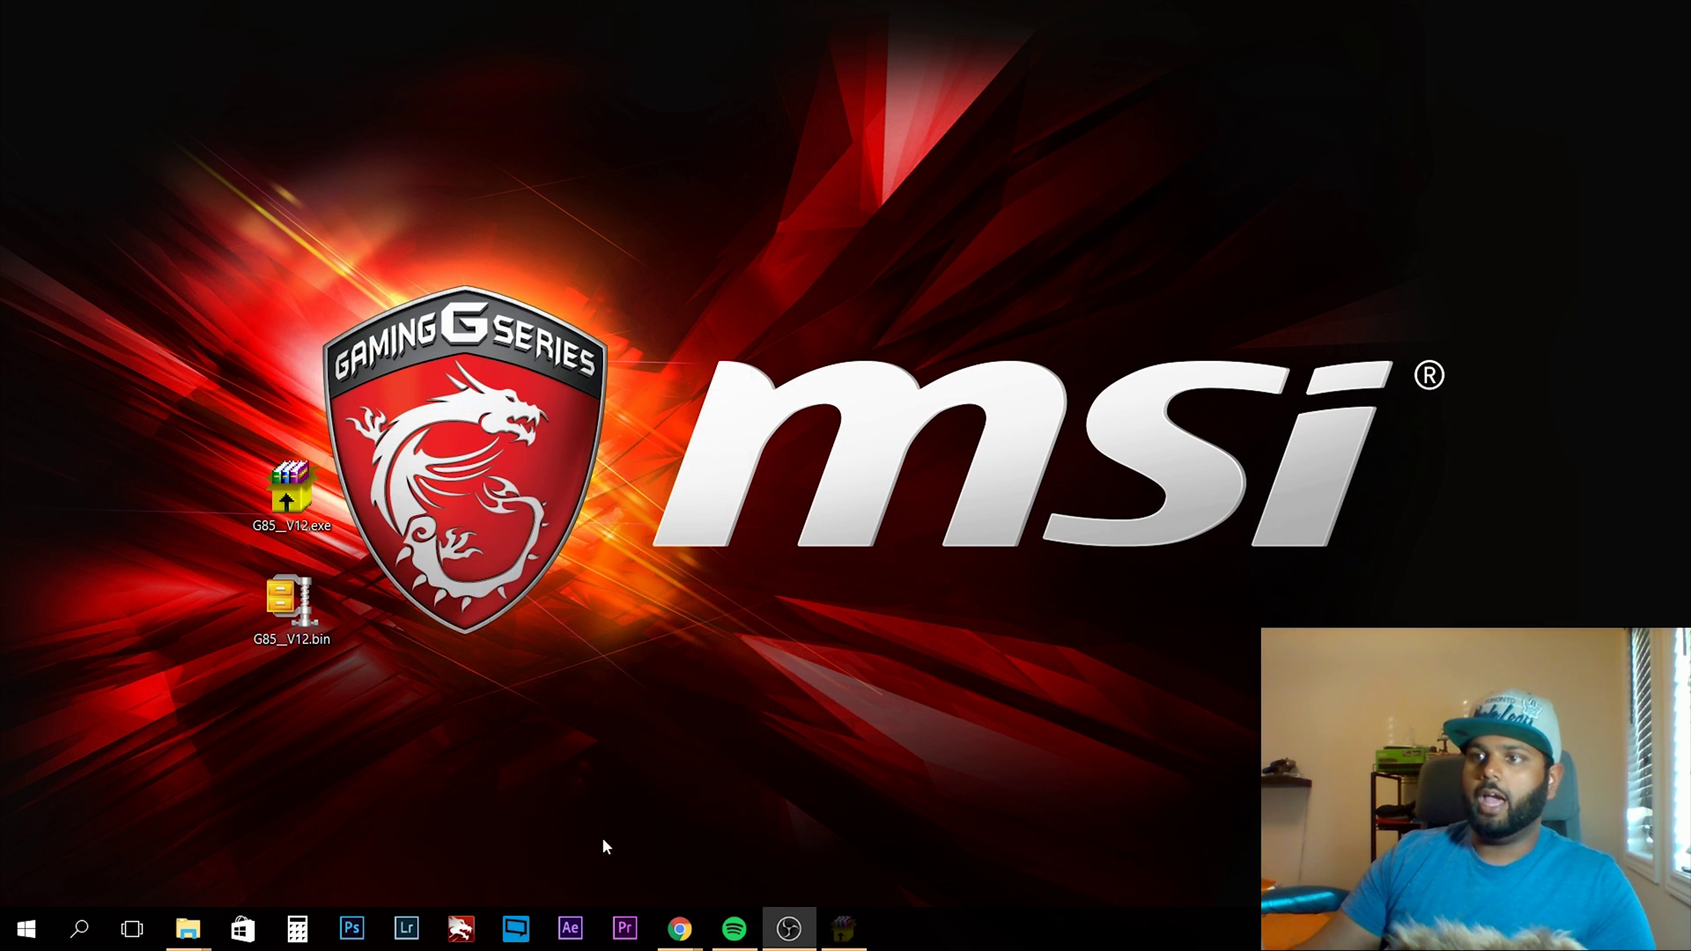
# Copy G85__V12.bin onto the LUMIX (I:) card root, then close the window.
pyautogui.click(299, 637)
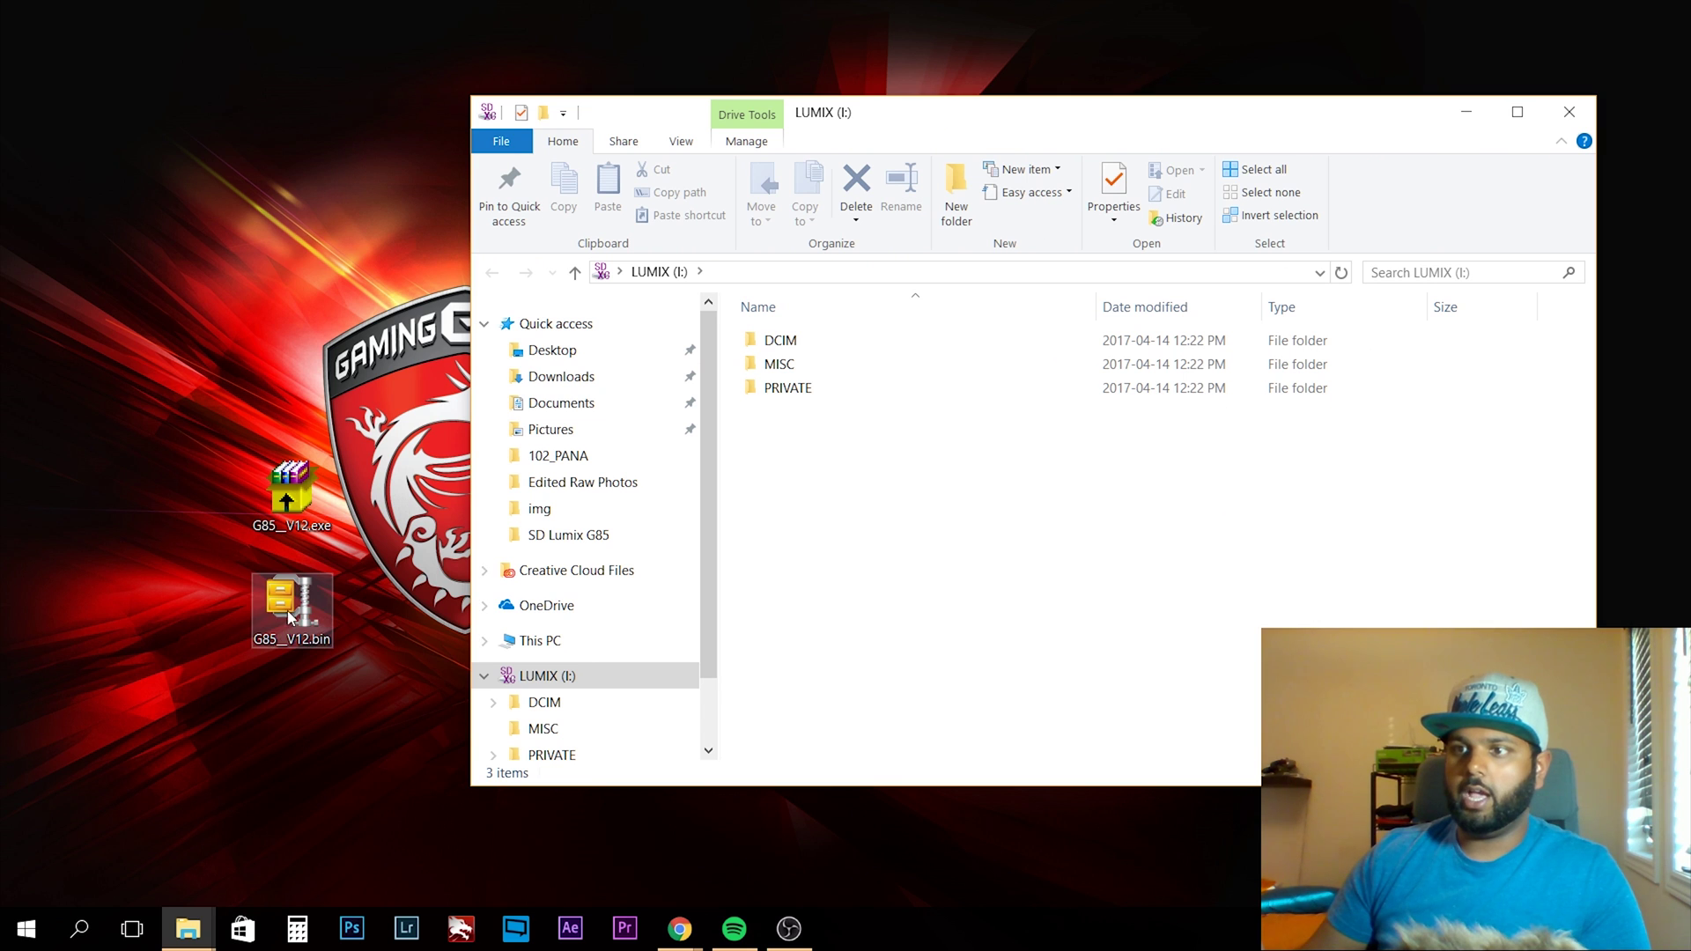
pyautogui.moveTo(291, 608); pyautogui.dragTo(815, 621)
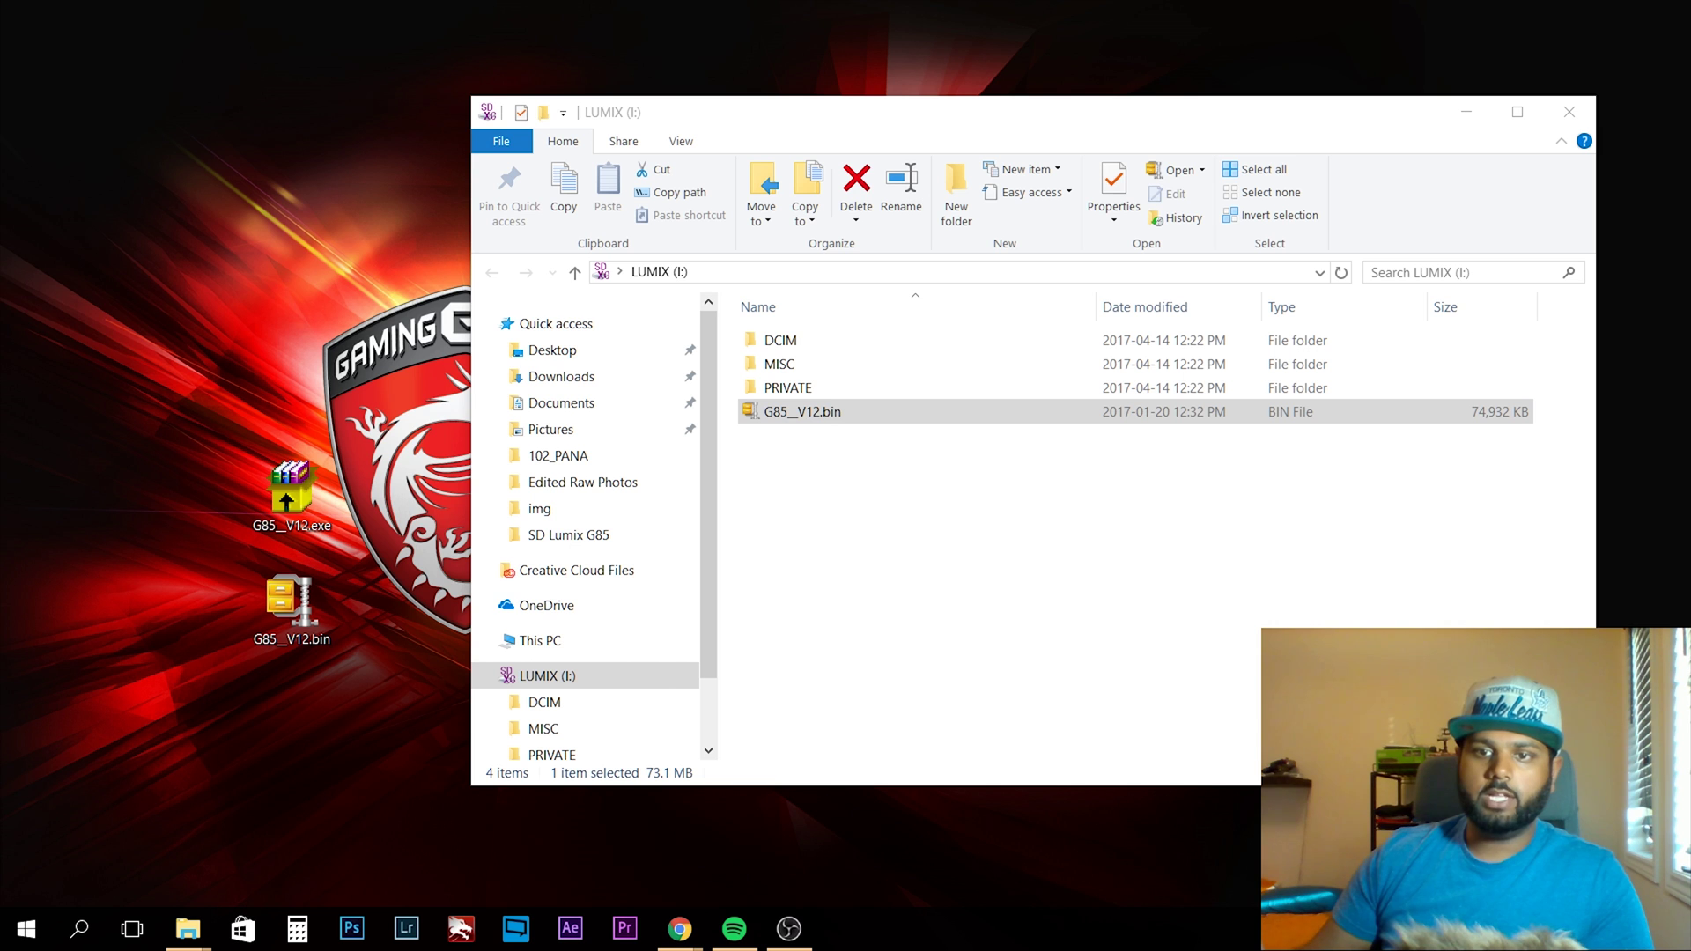
pyautogui.press('super+d')
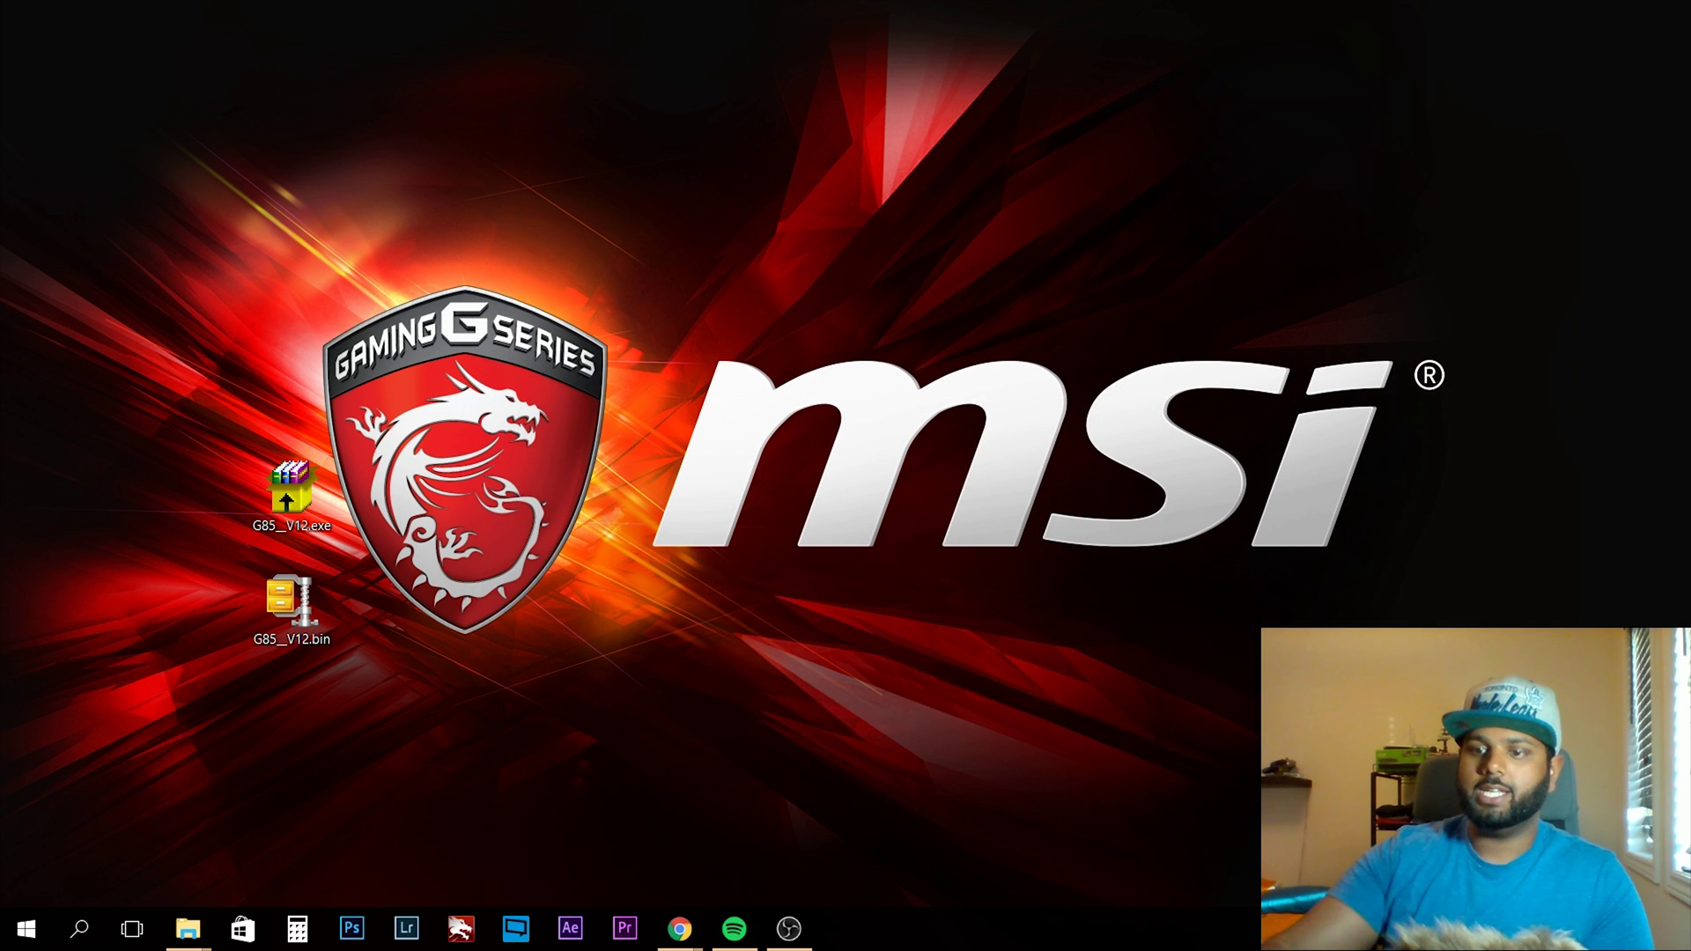